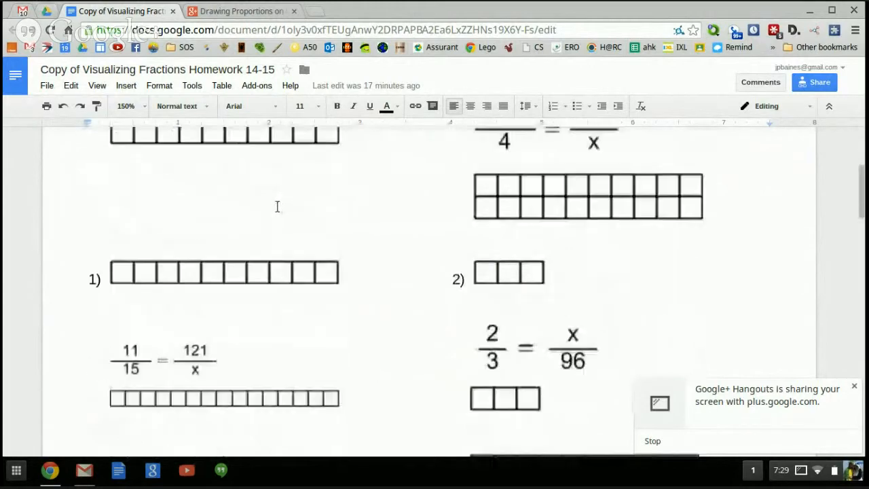
Look through the fractions worksheet, examining the rules for drawing equivalent fractions and the layout of the problems
scroll(277, 207, "down", 3)
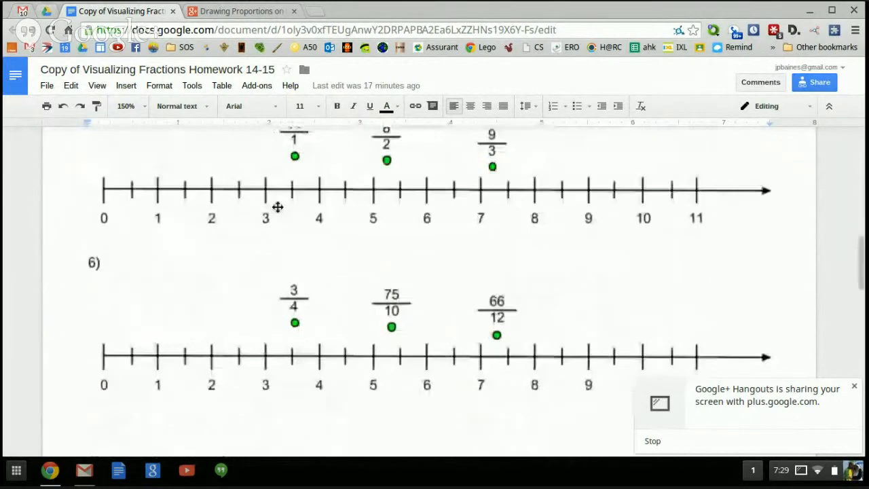
scroll(277, 206, "down", 1)
key("ctrl+Home")
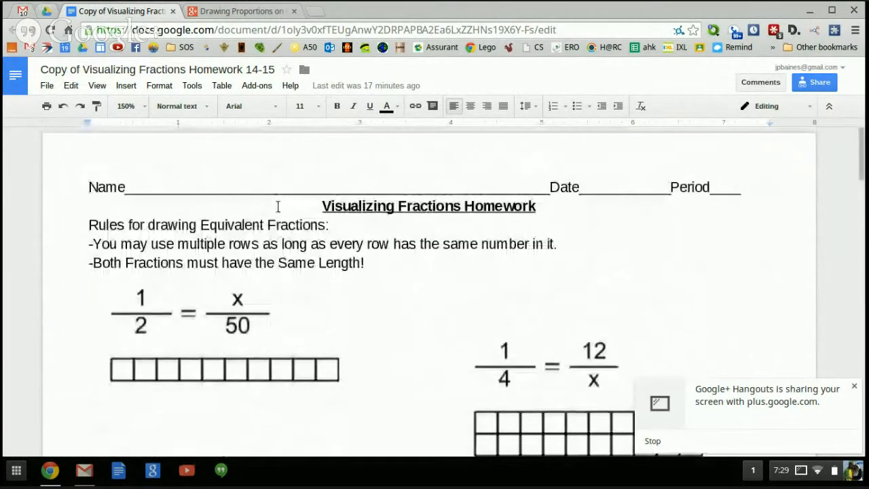
scroll(278, 206, "down", 1)
scroll(278, 207, "down", 1)
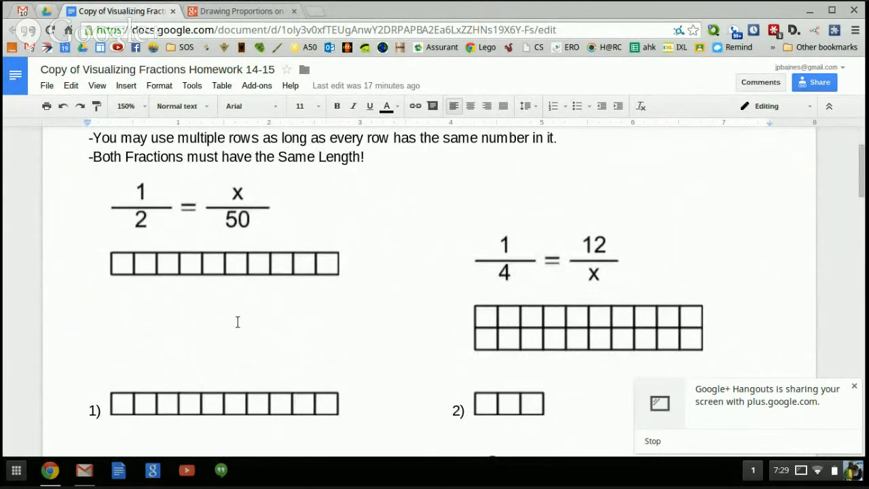
scroll(237, 322, "up", 2)
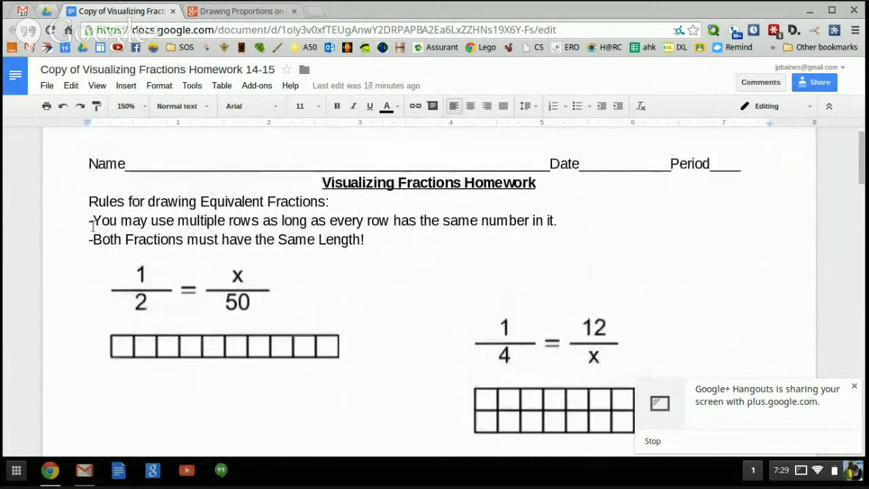
scroll(165, 278, "down", 2)
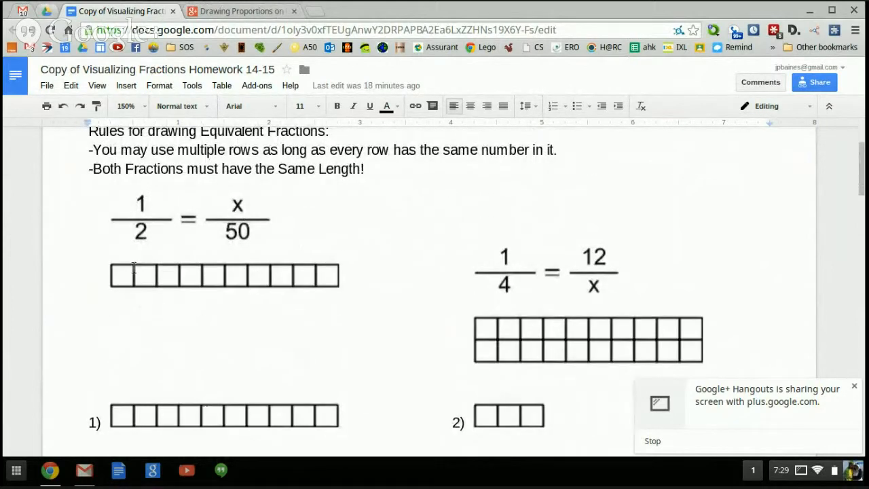
scroll(134, 268, "up", 2)
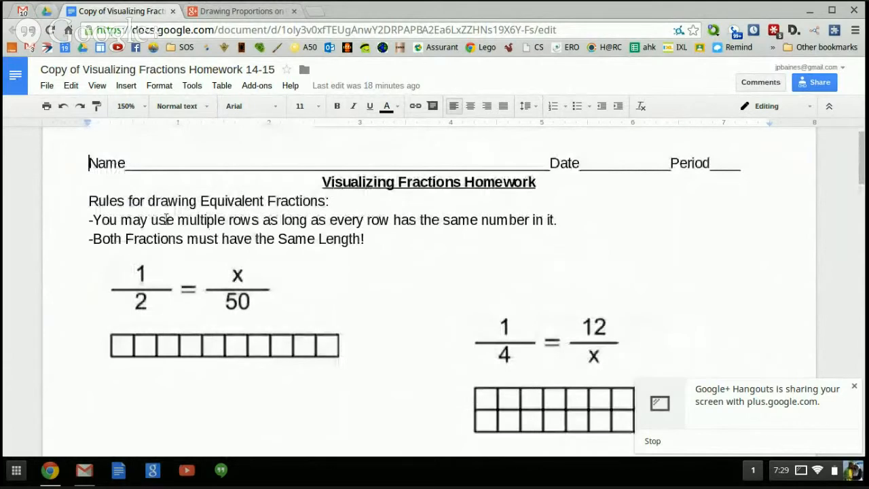
scroll(122, 195, "down", 4)
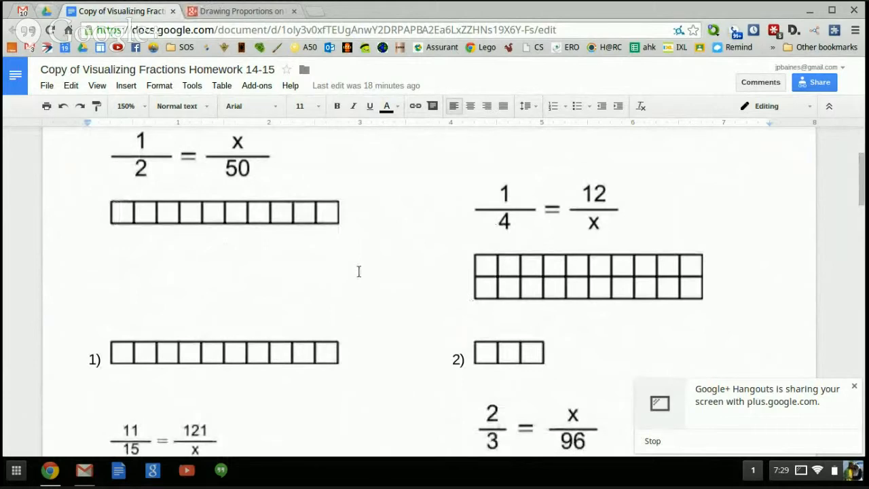
scroll(358, 271, "up", 4)
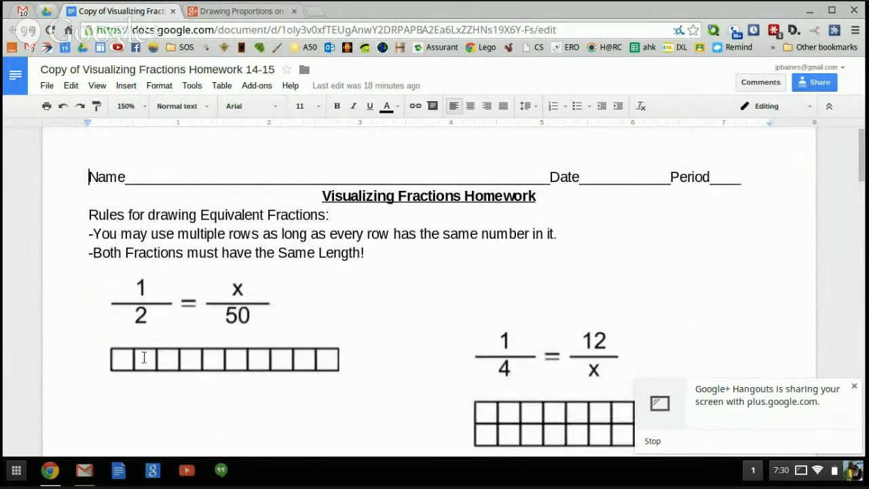
scroll(144, 358, "down", 1)
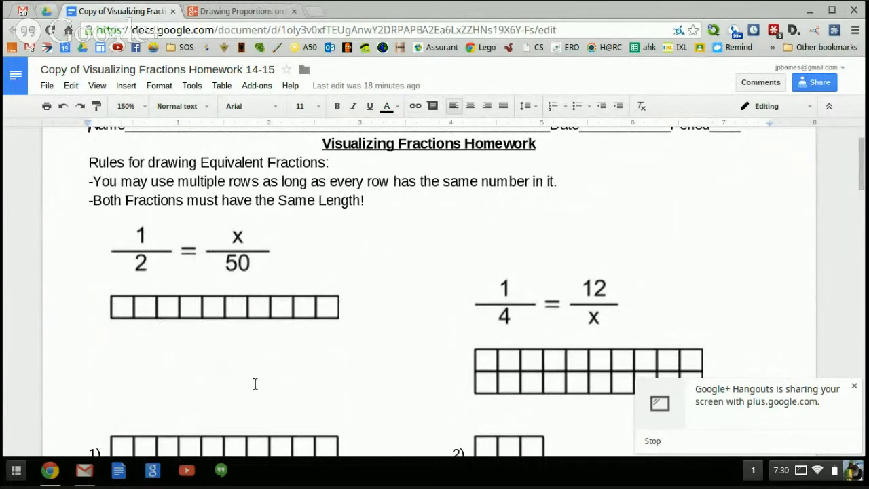
scroll(255, 384, "down", 1)
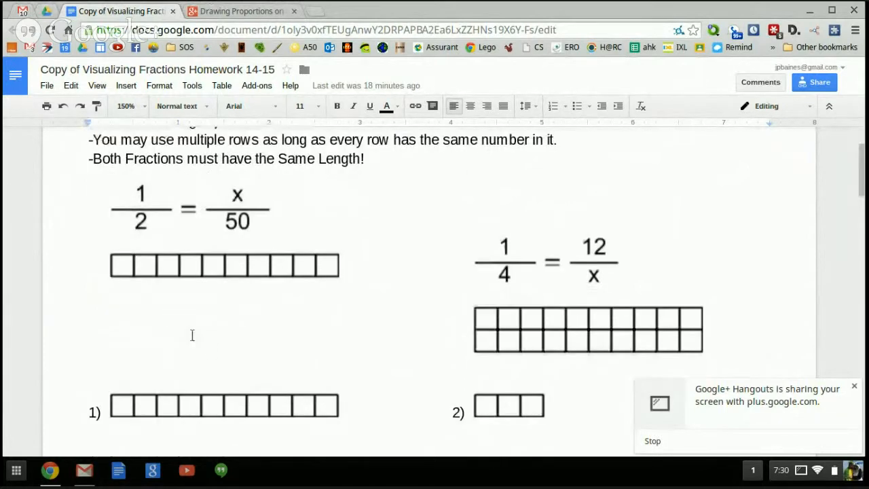
Open problem 1's drawing for editing and delete the last eight cells of its upper bar, keeping the first two
left_click(192, 335)
left_click(157, 431)
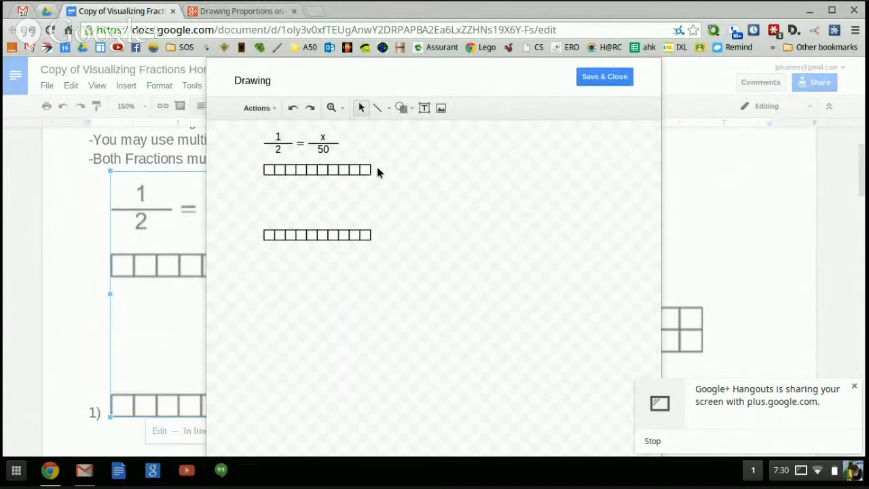
left_click_drag(378, 170, 434, 185)
left_click_drag(389, 171, 290, 177)
key("Delete")
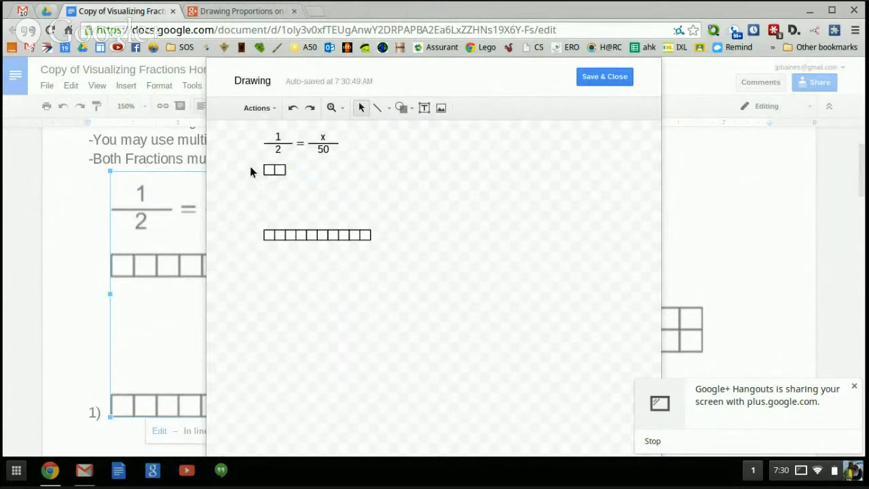
Stretch the two remaining upper cells together to the full width of the ten-cell row below
left_click_drag(252, 167, 288, 180)
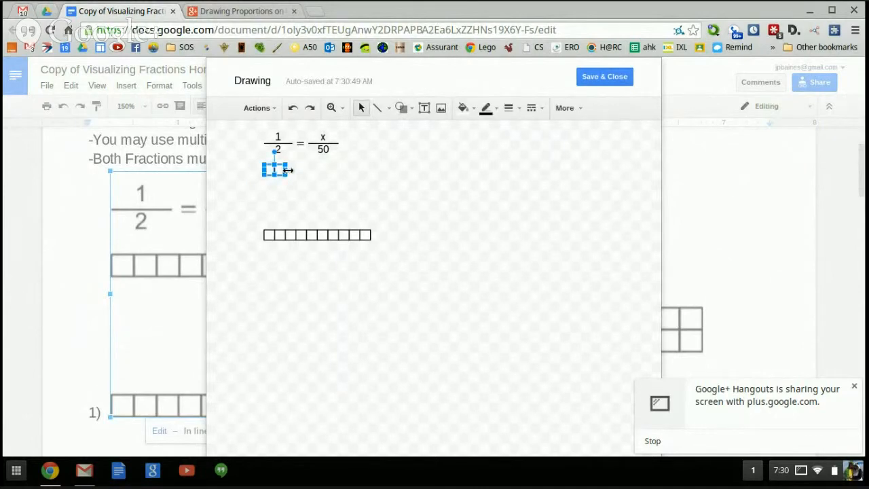
left_click_drag(288, 172, 370, 185)
left_click(399, 191)
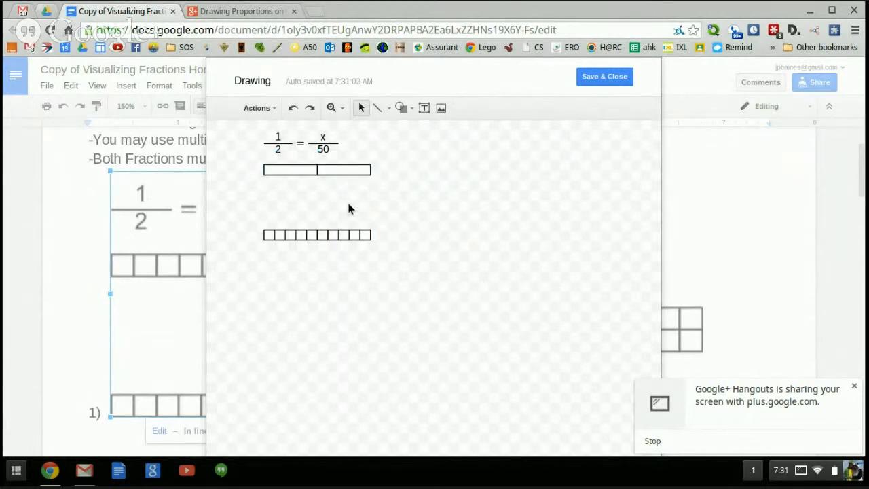
Fill the first half of the two-part bar with green to represent 1/2
left_click(294, 166)
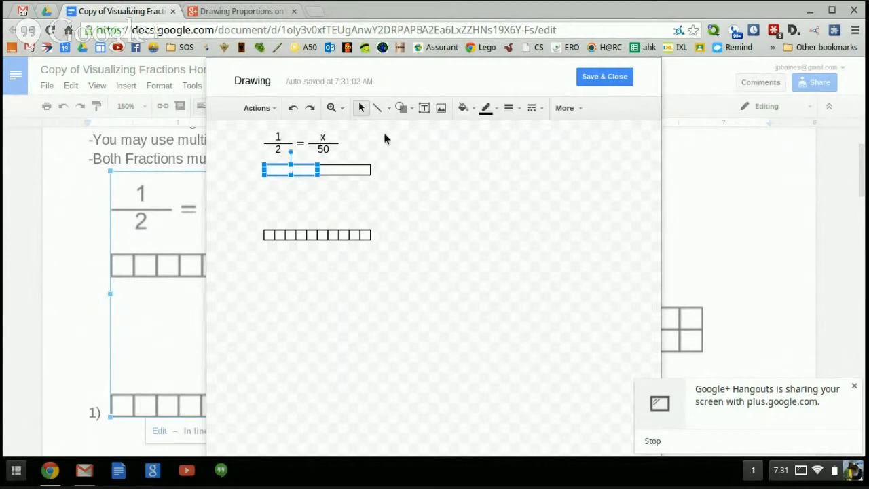
left_click(463, 110)
left_click(518, 166)
left_click(346, 213)
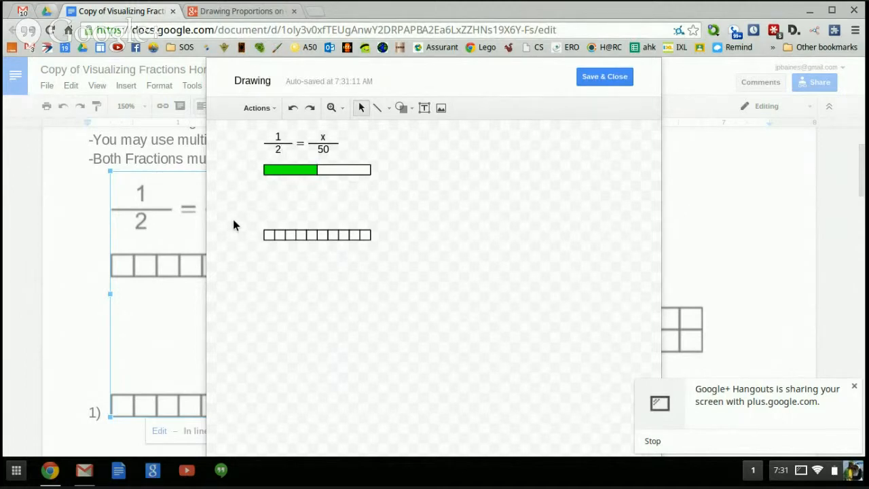
Move the ten-cell row up closer to the green bar and add a copy of it aligned directly underneath
left_click_drag(248, 225, 353, 204)
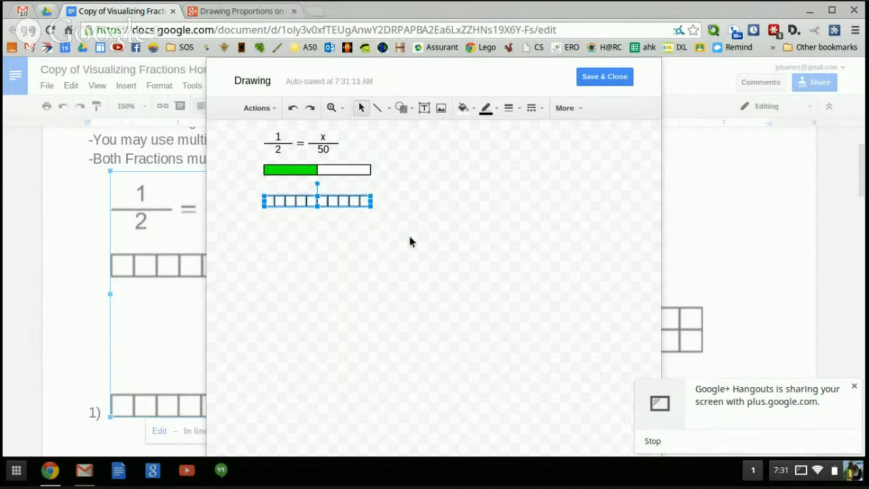
left_click(364, 254)
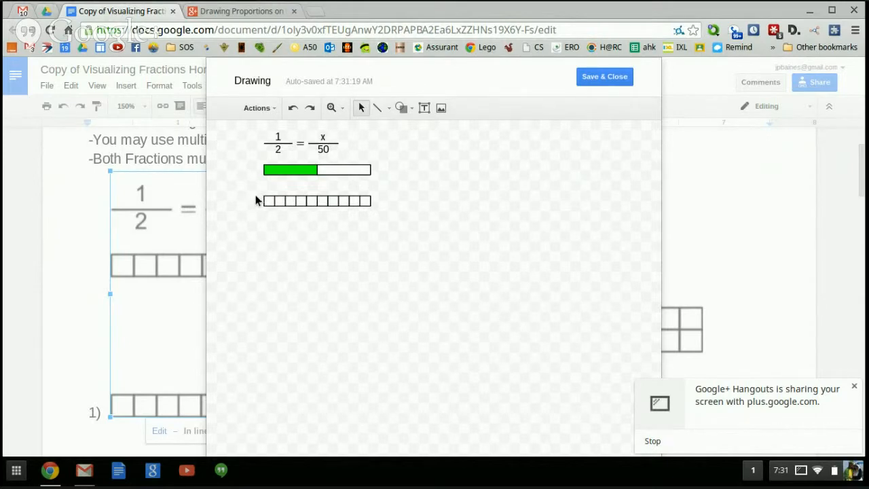
left_click_drag(257, 198, 374, 213)
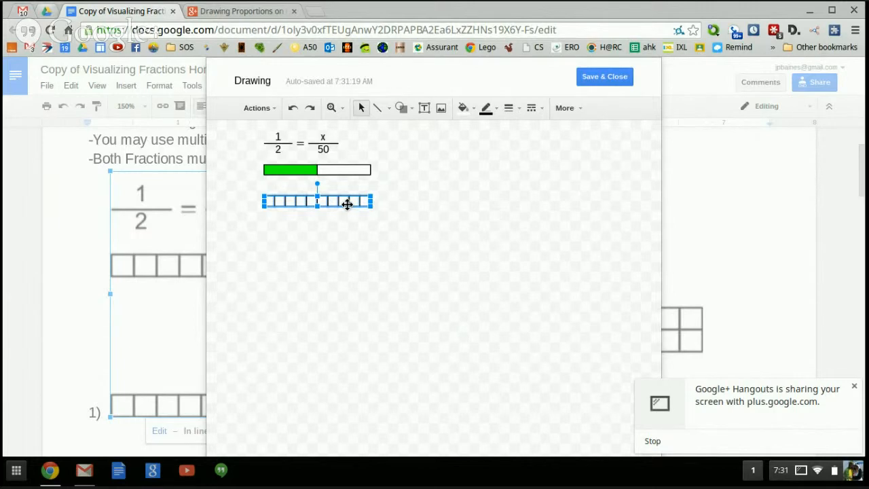
right_click(346, 203)
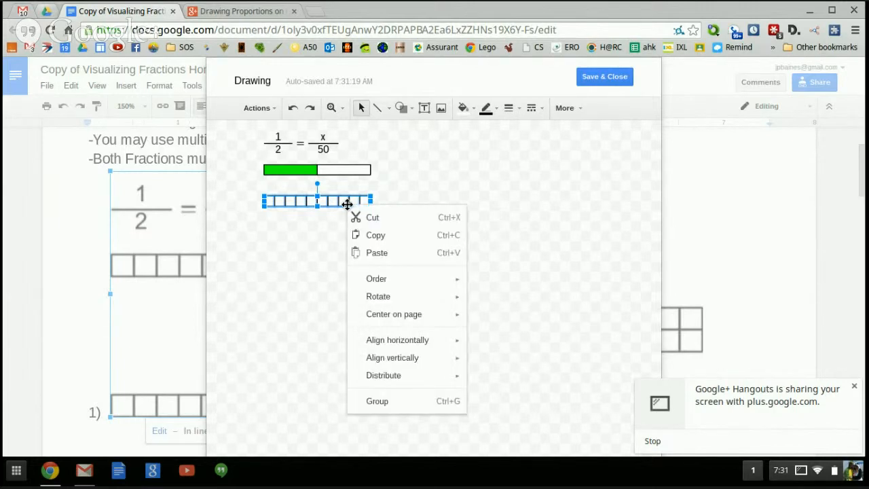
left_click(382, 238)
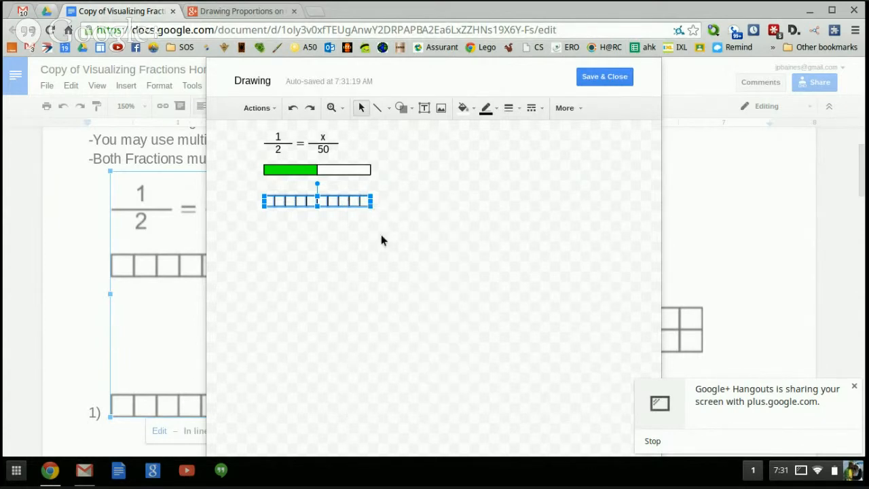
right_click(381, 235)
left_click(411, 290)
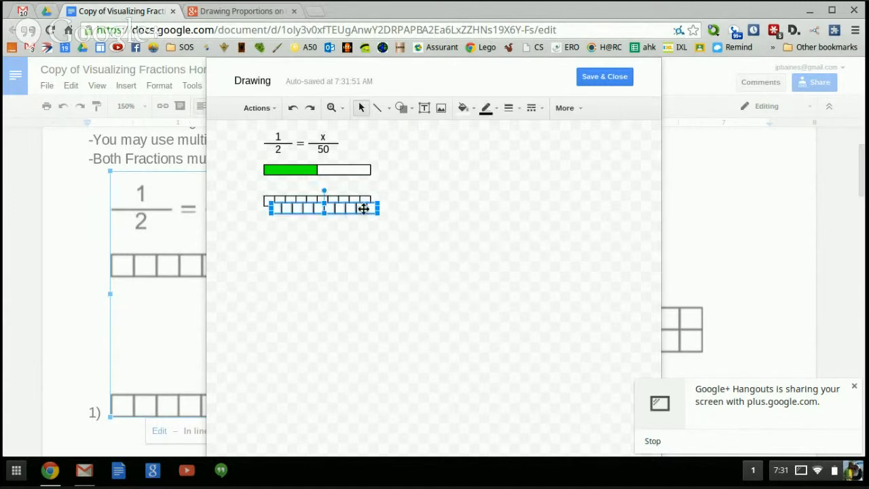
left_click_drag(363, 207, 354, 211)
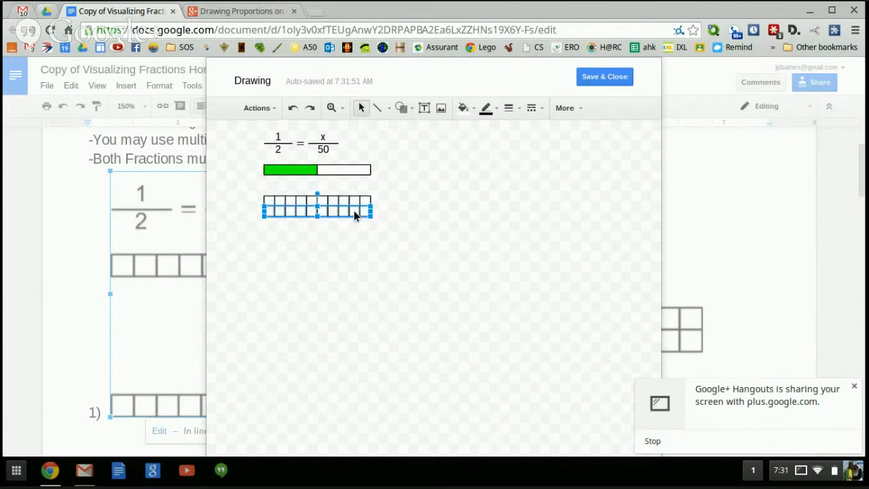
left_click(353, 258)
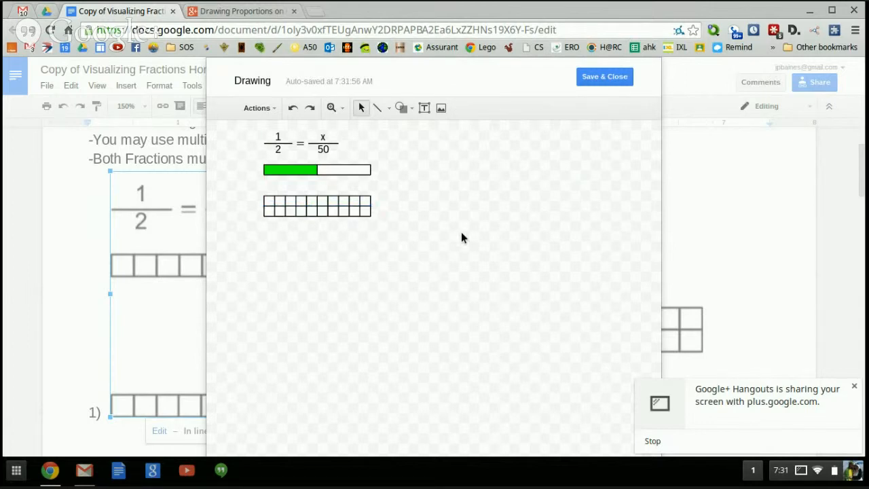
Paste three more copies of the ten-cell row, stacking each under the last to form a five-row grid of 50 cells
right_click(434, 237)
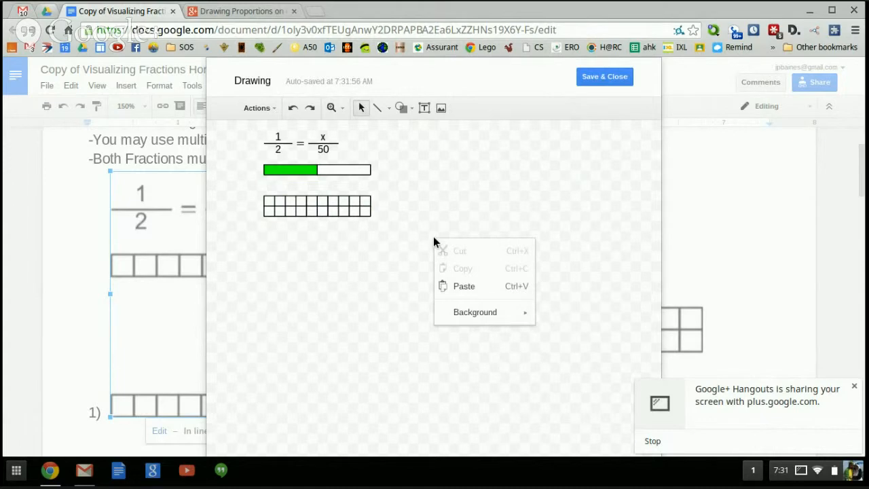
left_click(464, 287)
left_click_drag(364, 215, 349, 218)
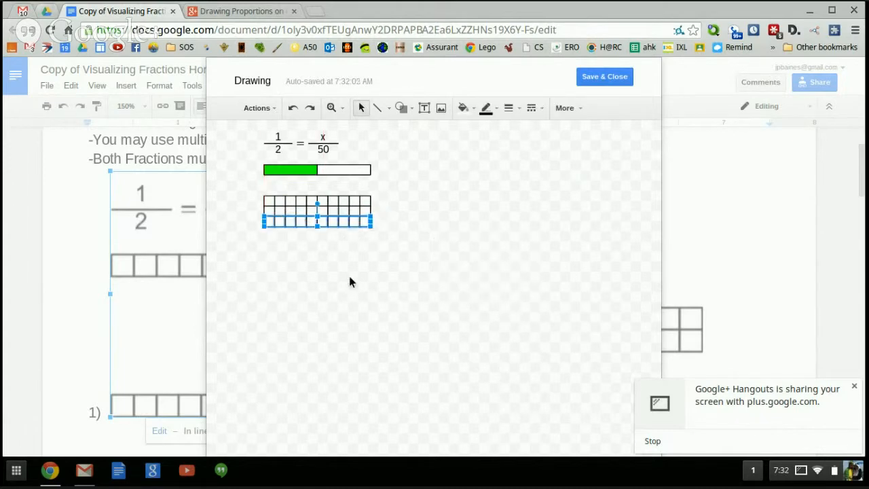
right_click(413, 283)
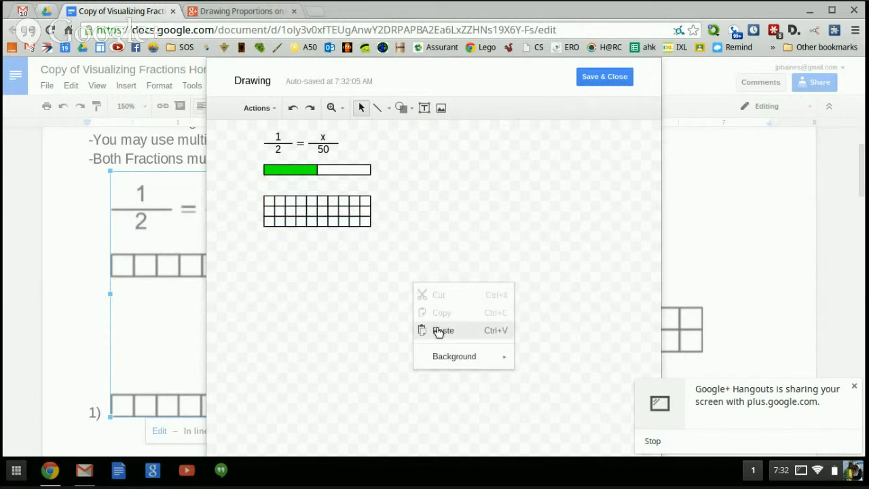
left_click(440, 330)
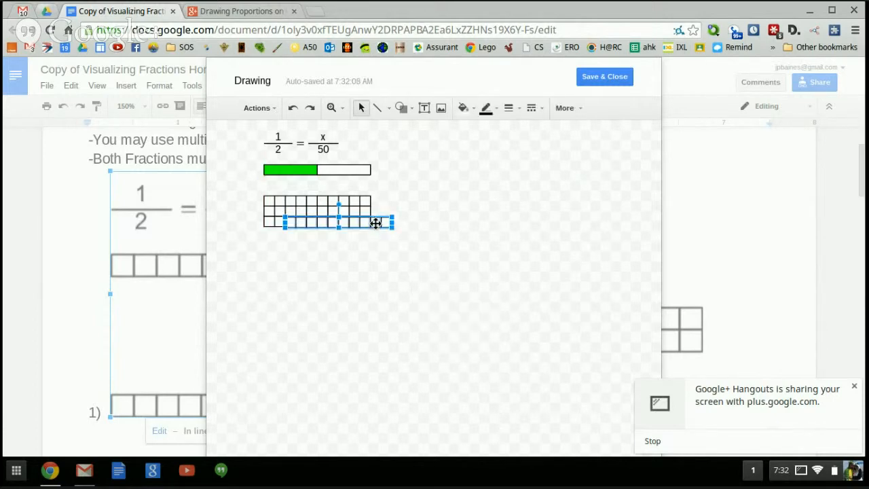
left_click_drag(375, 222, 354, 231)
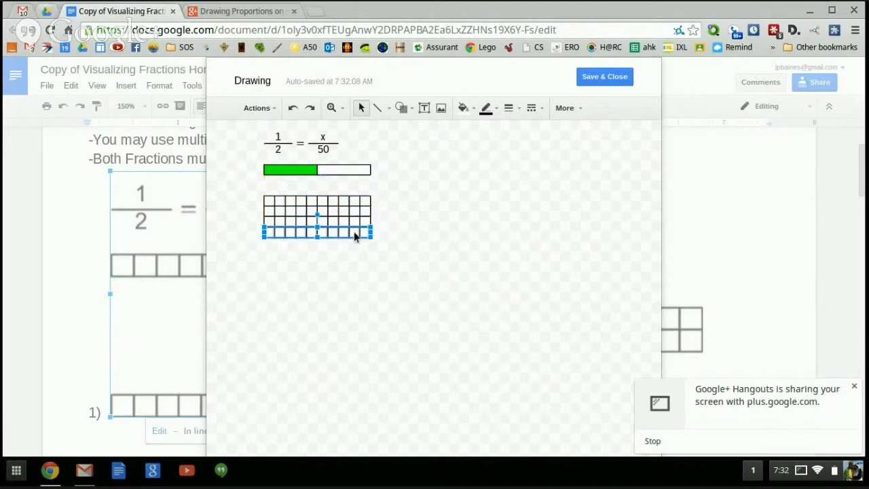
right_click(422, 259)
left_click(461, 310)
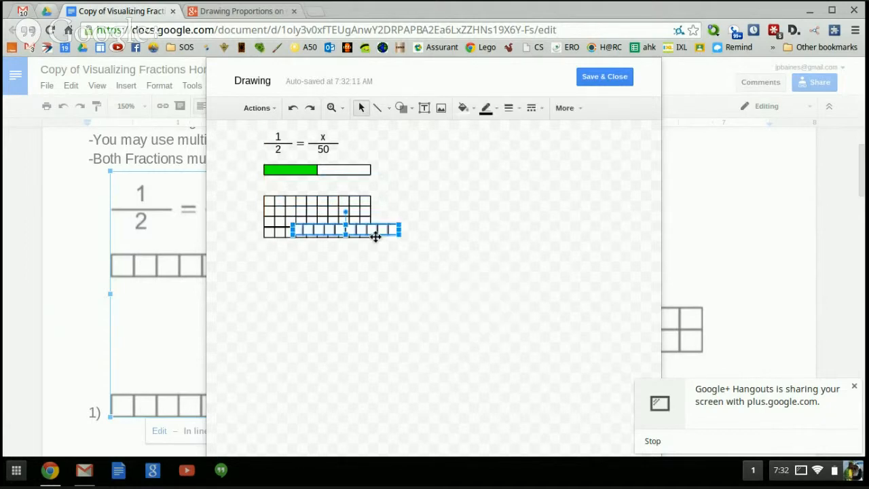
left_click_drag(389, 231, 357, 248)
left_click(426, 289)
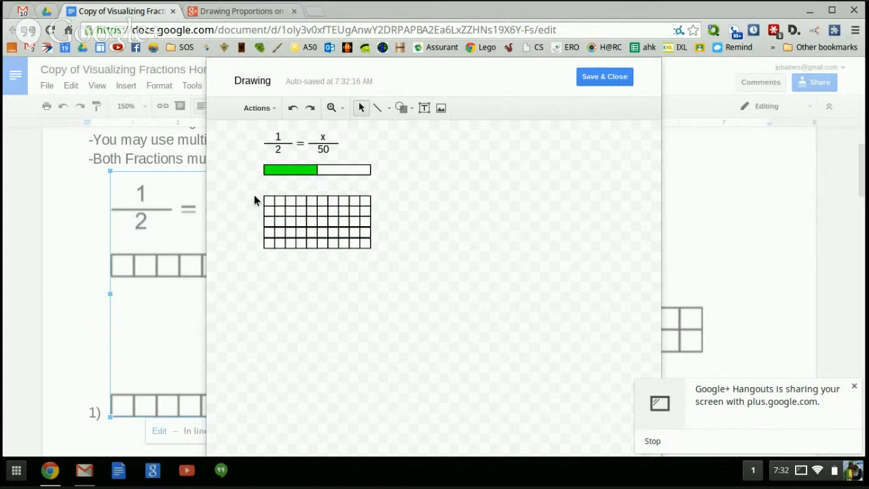
Fill the first five columns of the 50-cell grid with green, and save and close the drawing
left_click_drag(254, 200, 314, 266)
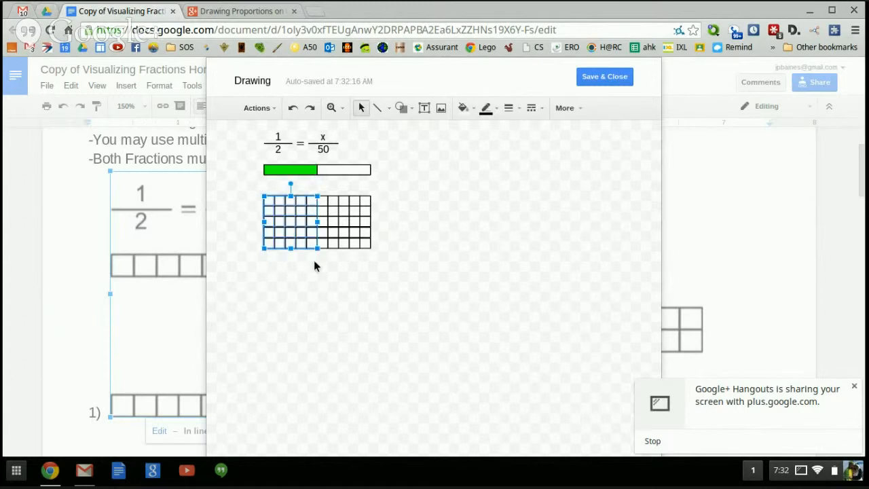
left_click(462, 109)
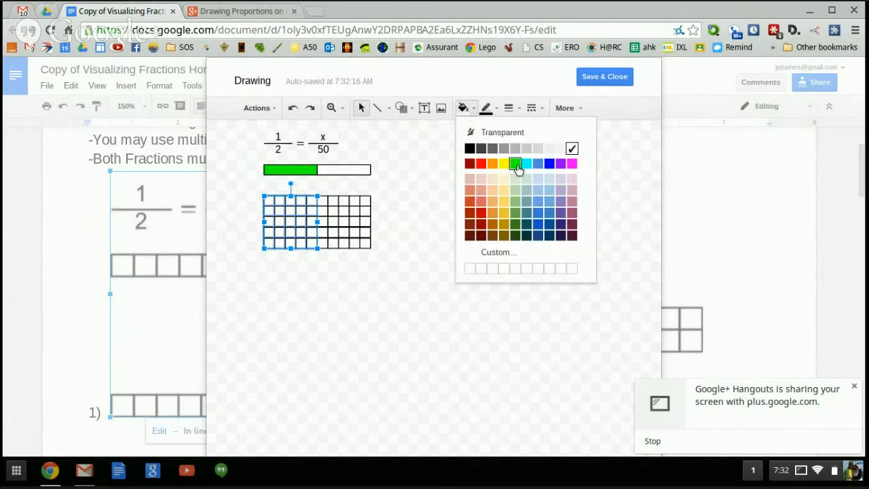
left_click(515, 163)
left_click(475, 259)
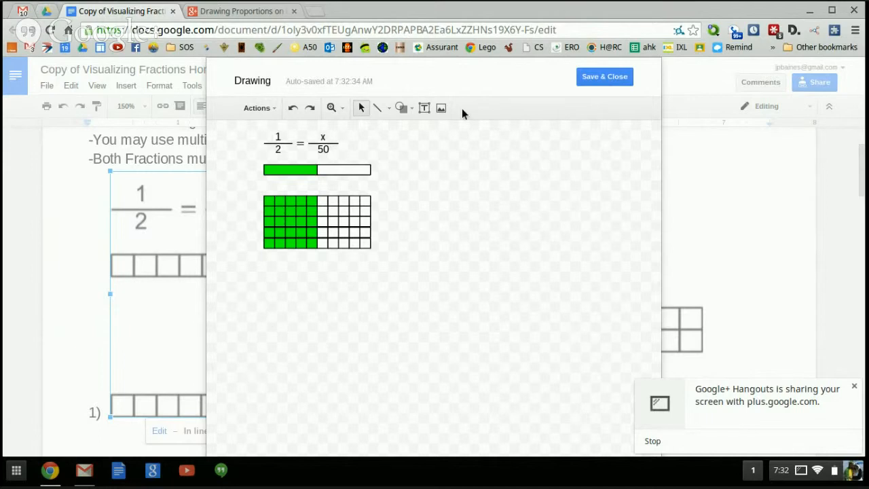
left_click(595, 81)
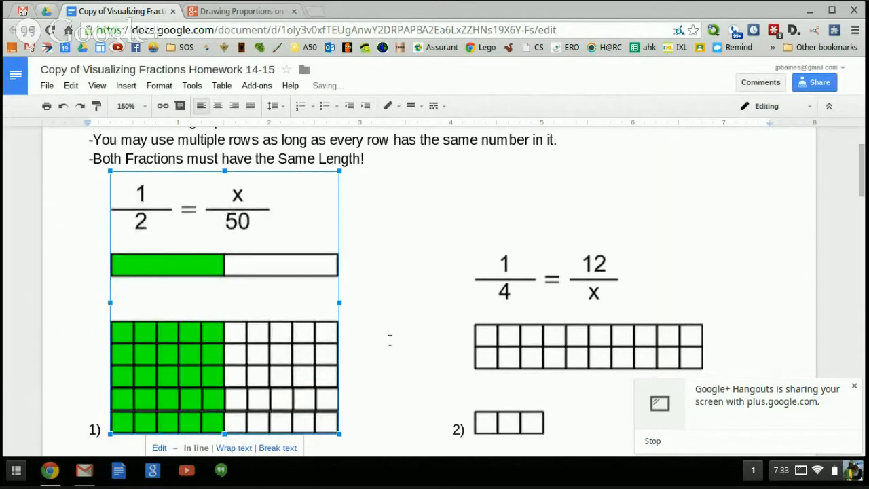
Open the 1/4 = 12/x drawing for editing and delete cells from the upper grid, leaving one row of four
scroll(389, 340, "down", 3)
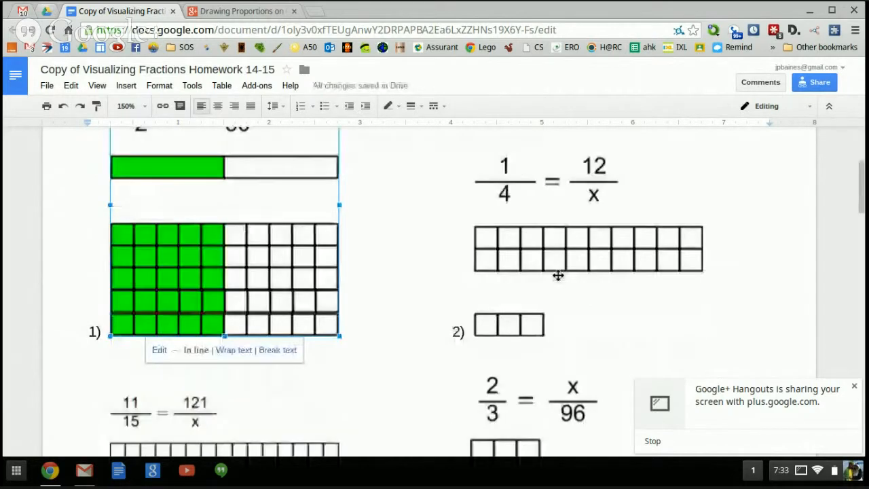
scroll(557, 274, "up", 3)
scroll(558, 276, "down", 3)
left_click(558, 276)
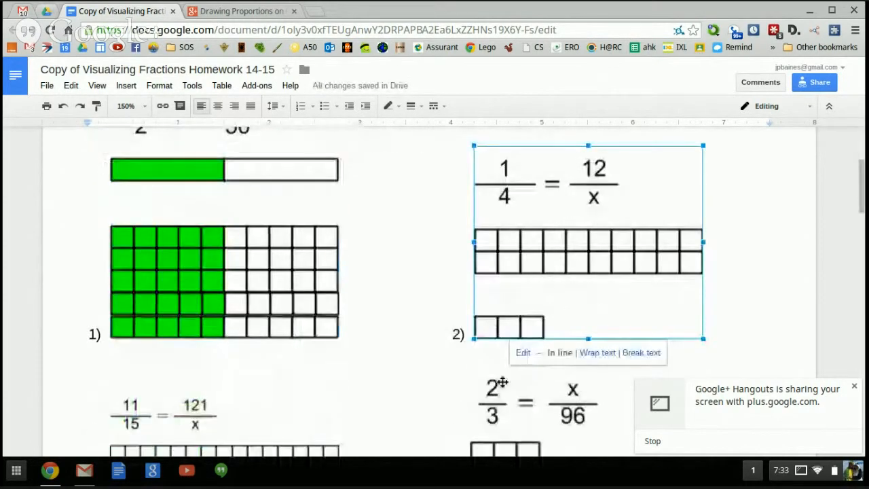
left_click(522, 352)
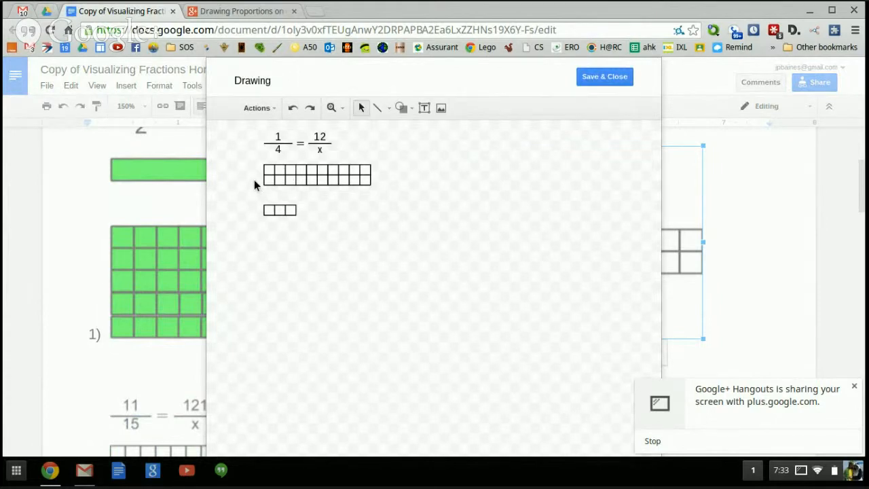
left_click_drag(254, 179, 379, 198)
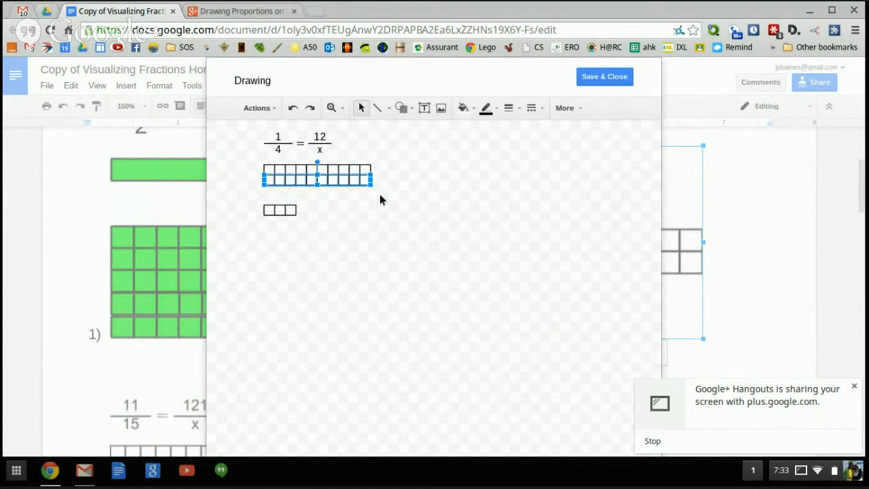
key("Delete")
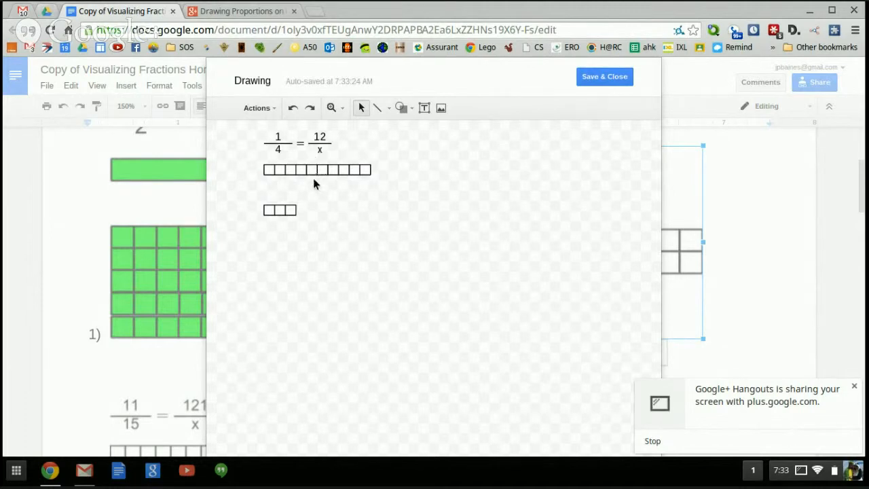
left_click_drag(313, 178, 373, 169)
key("Delete")
Extend the three-cell row to 12 cells by duplicating it end to end, doubling the row each time
left_click_drag(255, 206, 303, 228)
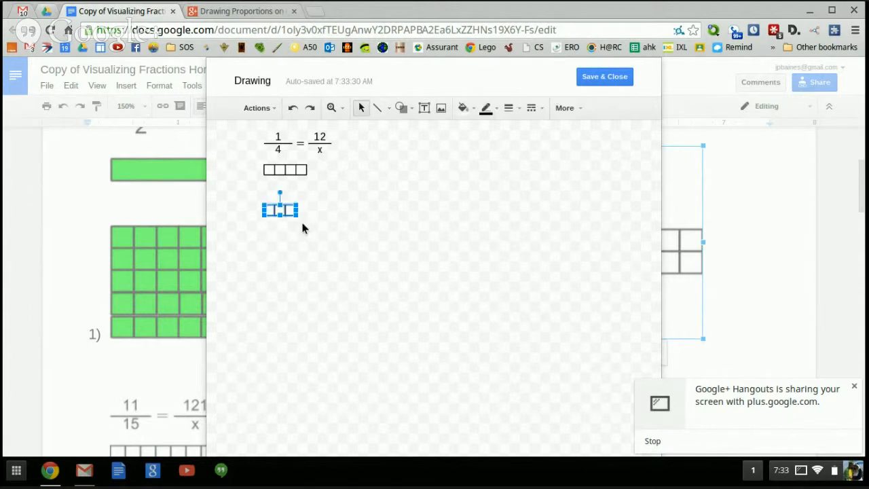
key("ctrl+d")
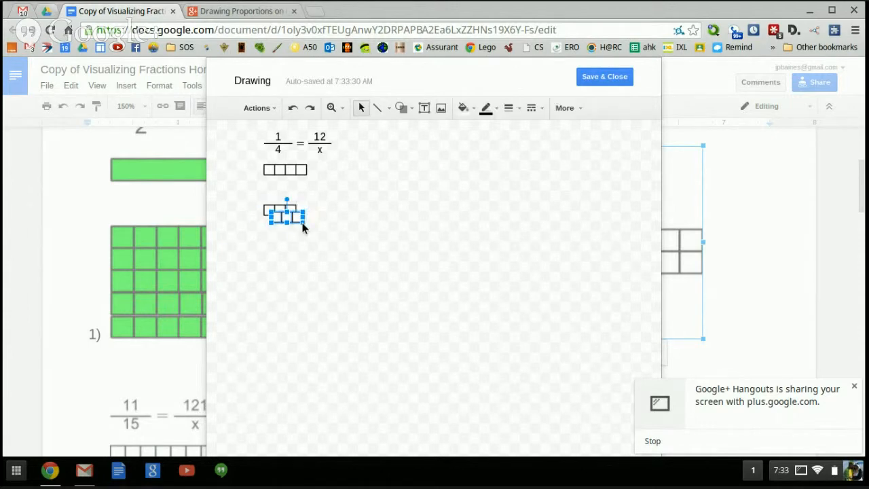
left_click_drag(291, 218, 320, 214)
left_click(325, 234)
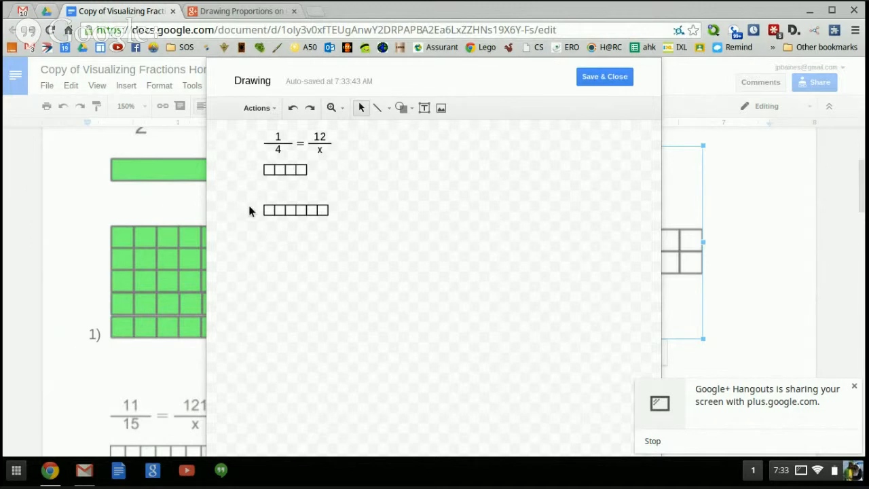
left_click_drag(250, 207, 335, 231)
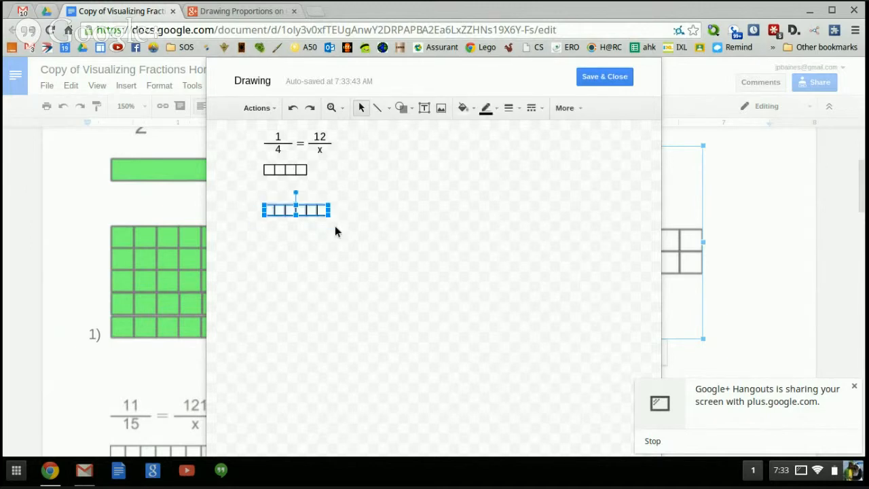
key("ctrl+d")
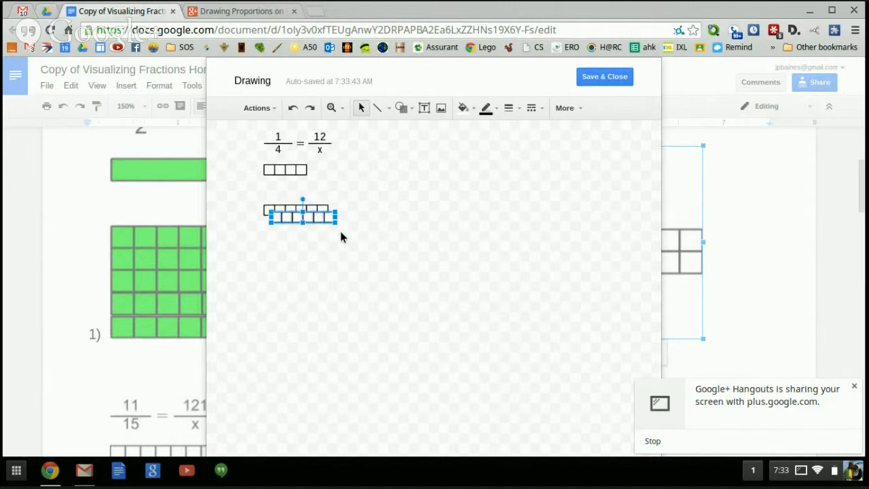
left_click_drag(304, 217, 364, 210)
left_click(334, 282)
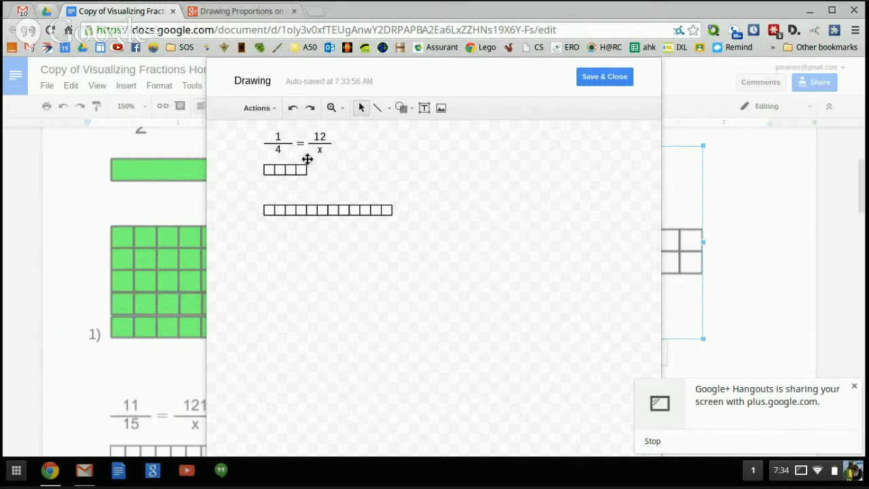
Fill the first cell of the four-cell bar with green and stretch the whole bar well past the twelve-cell row
left_click(265, 169)
left_click(464, 110)
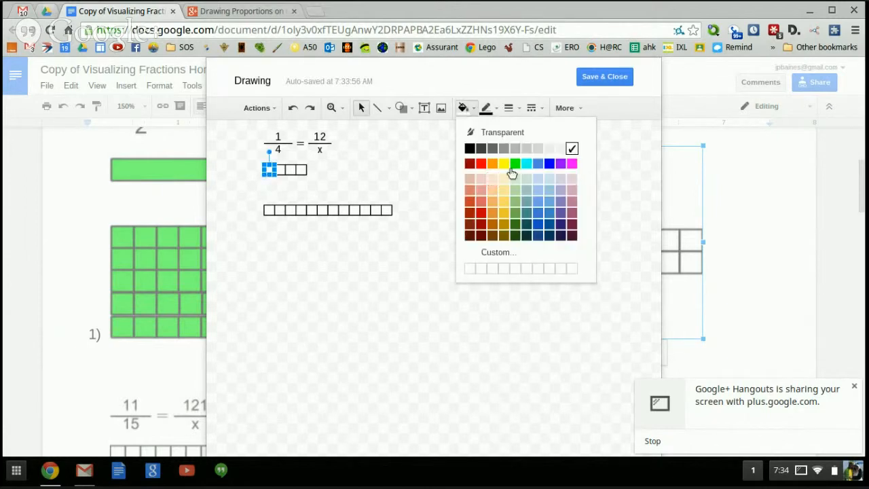
left_click(514, 169)
left_click(446, 176)
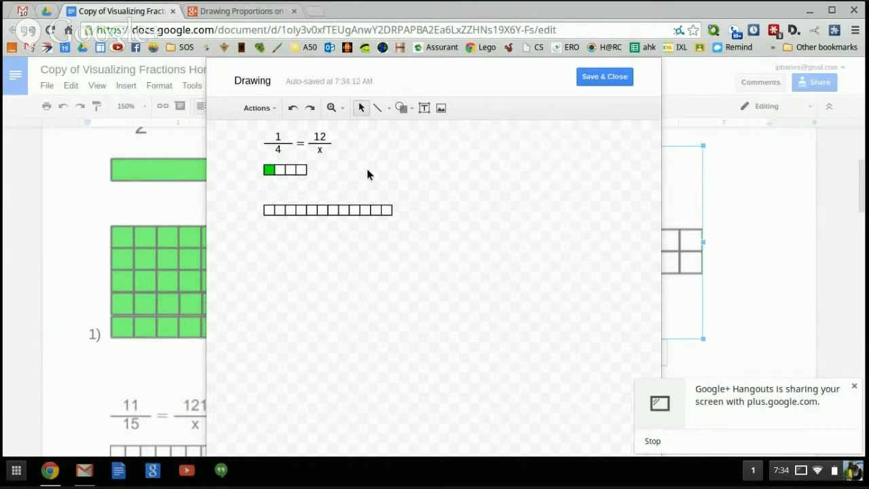
left_click_drag(242, 169, 553, 181)
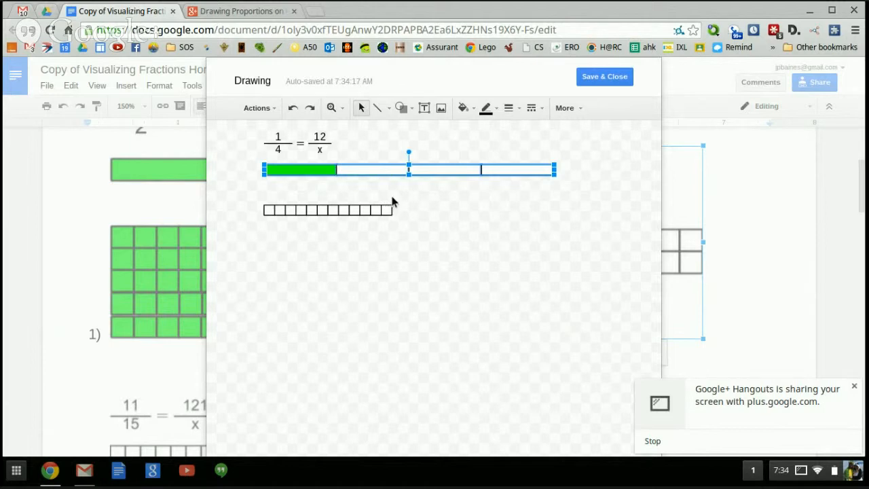
left_click(247, 164)
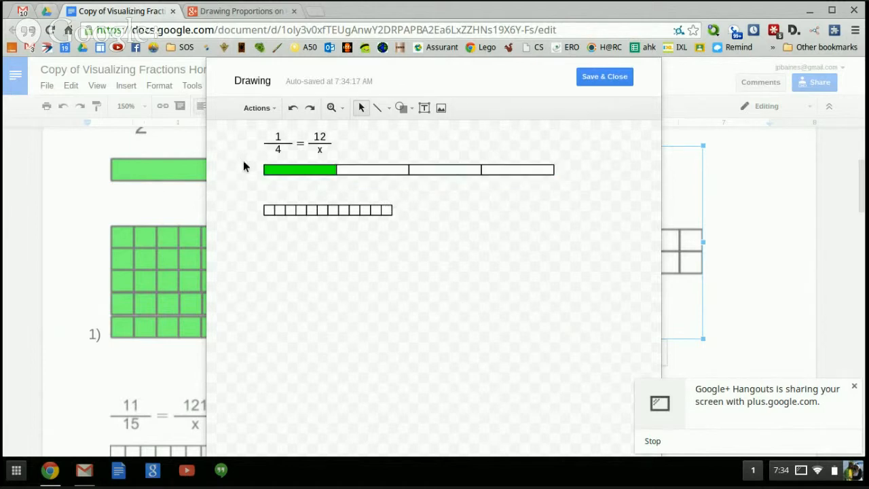
Move both bars to the canvas's left edge and widen the four-part bar to reach the canvas's right edge
left_click_drag(245, 163, 410, 224)
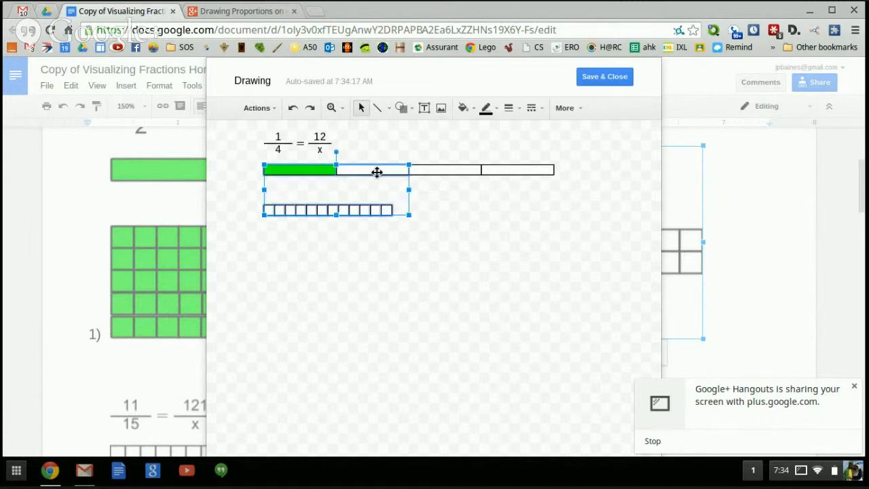
left_click(241, 180)
left_click_drag(241, 165, 560, 303)
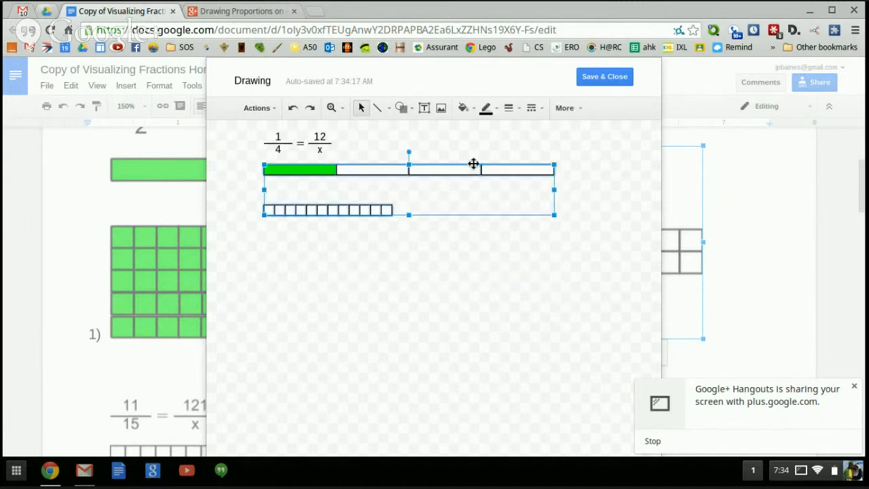
left_click_drag(489, 168, 452, 169)
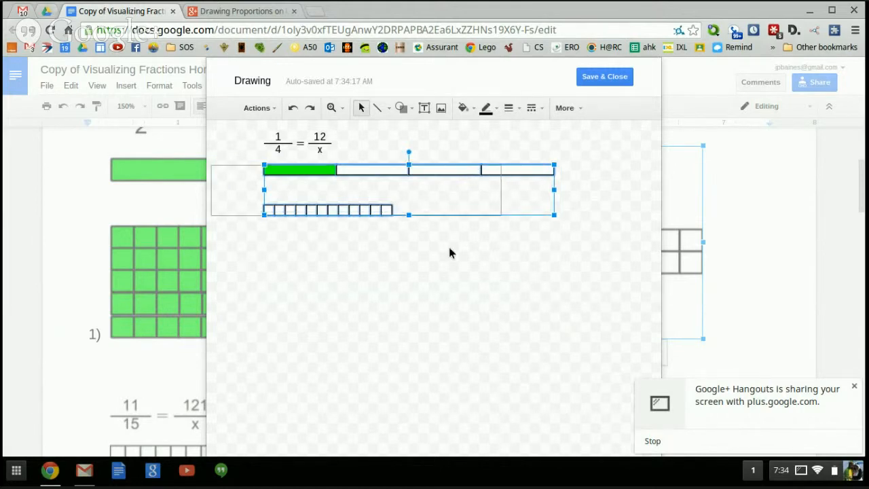
left_click(396, 268)
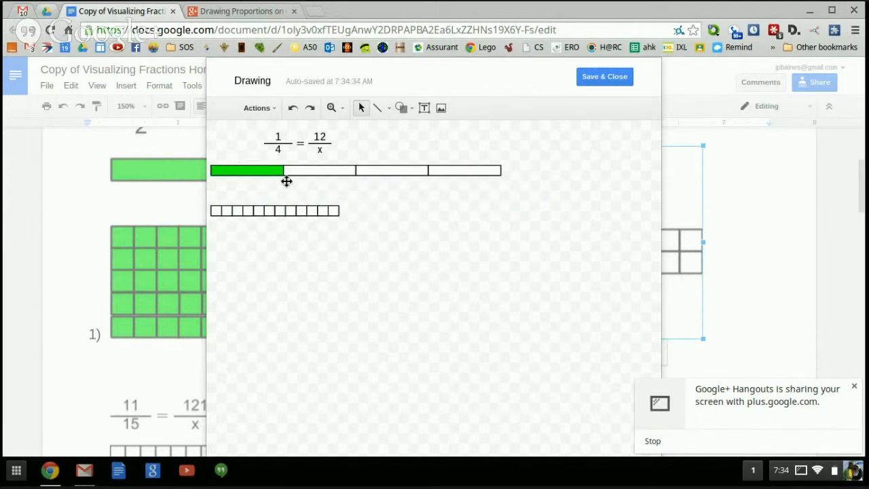
left_click_drag(238, 178, 444, 178)
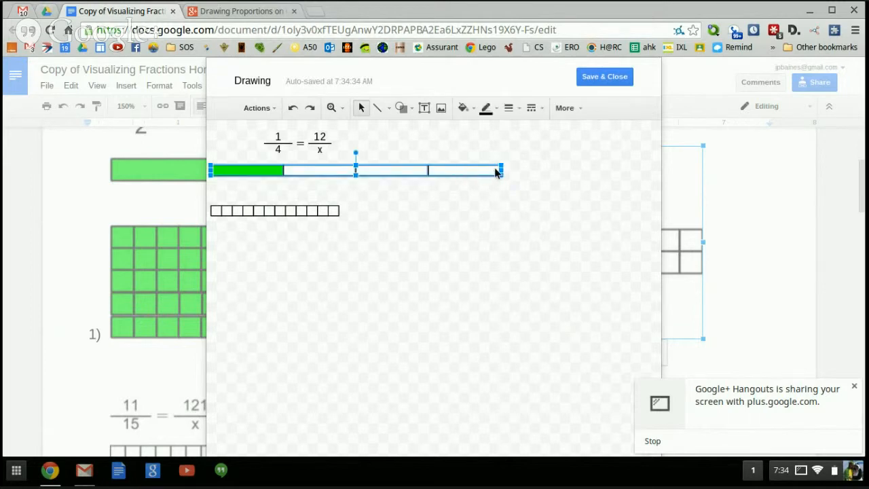
left_click_drag(502, 171, 659, 170)
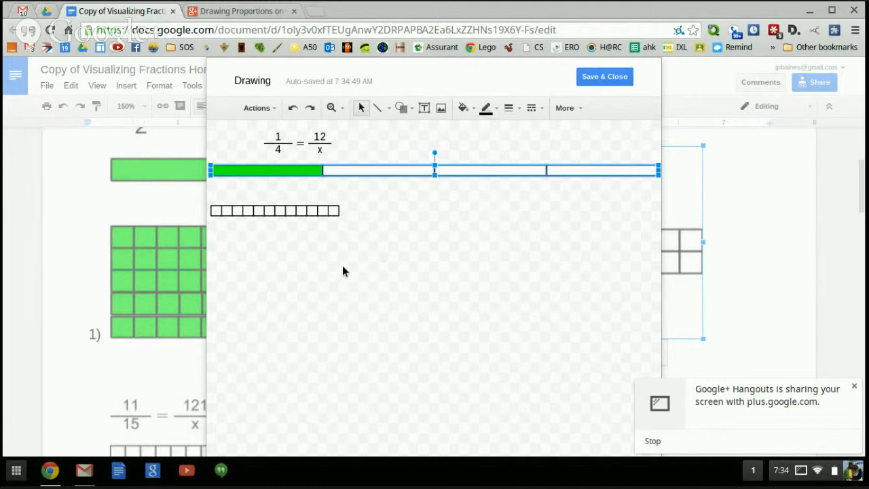
left_click(325, 270)
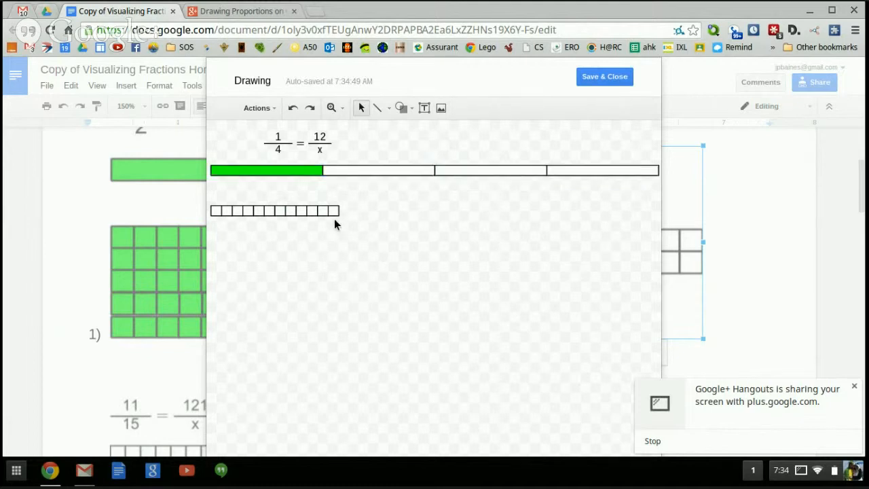
Shrink the twelve-cell row so its width matches the green quarter of the bar above
left_click_drag(338, 219, 214, 202)
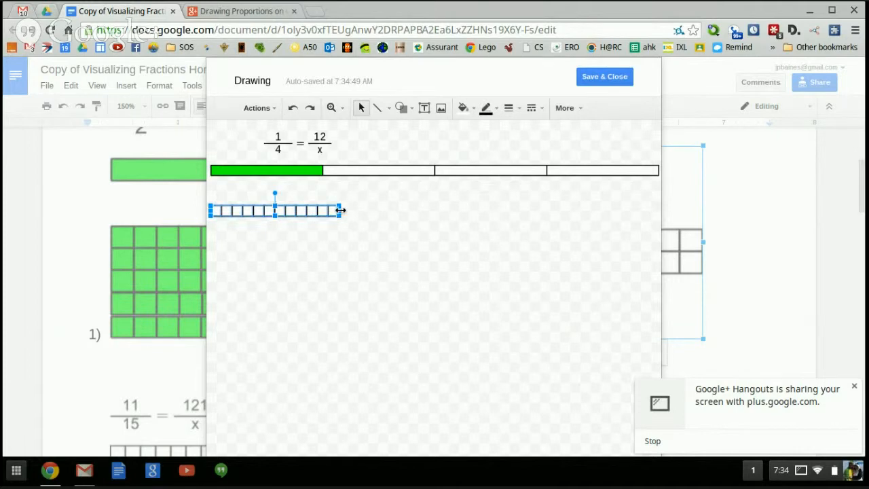
left_click_drag(341, 210, 324, 210)
left_click(363, 243)
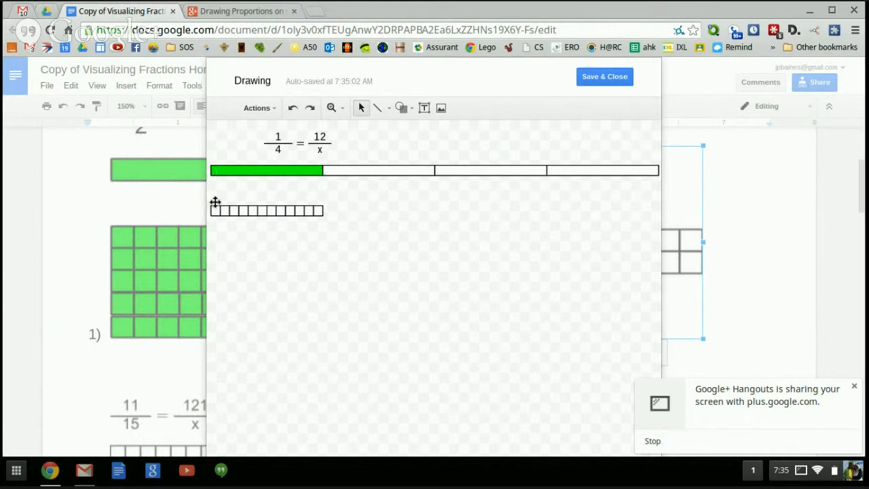
Add three copies of the twelve-cell row end to end, forming a 48-cell row as long as the four-part bar
left_click_drag(215, 198, 322, 223)
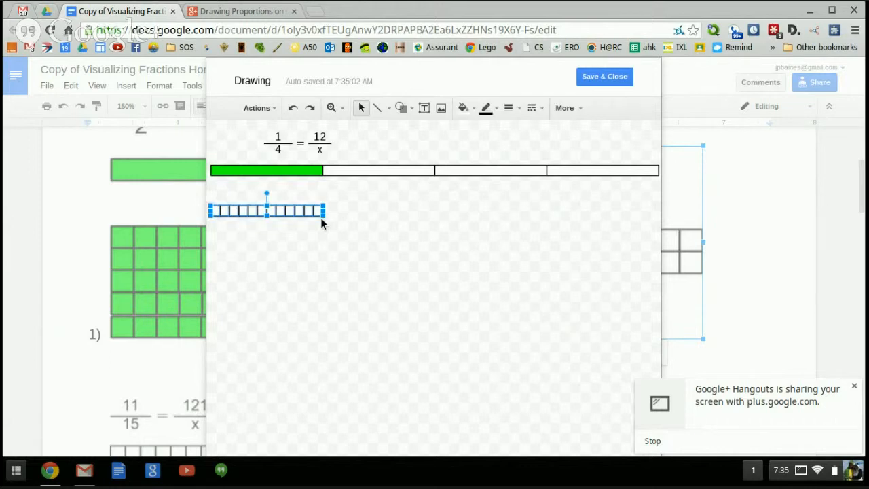
key("ctrl+d")
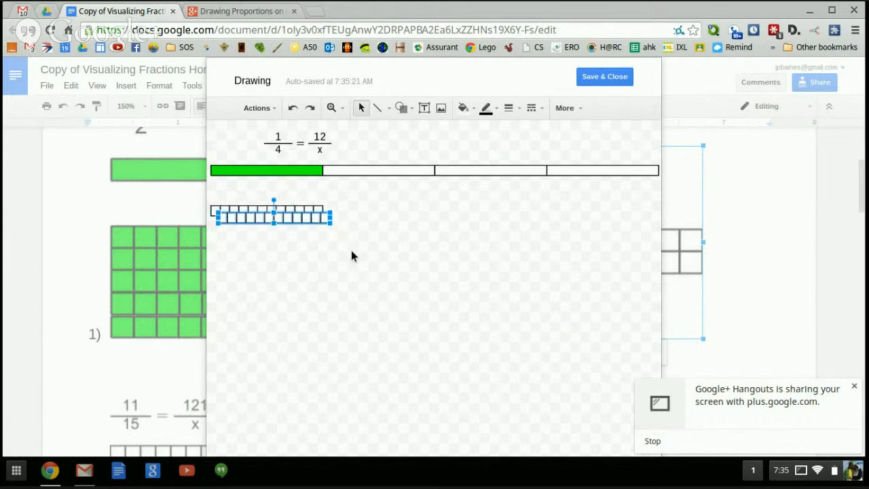
left_click_drag(301, 220, 407, 213)
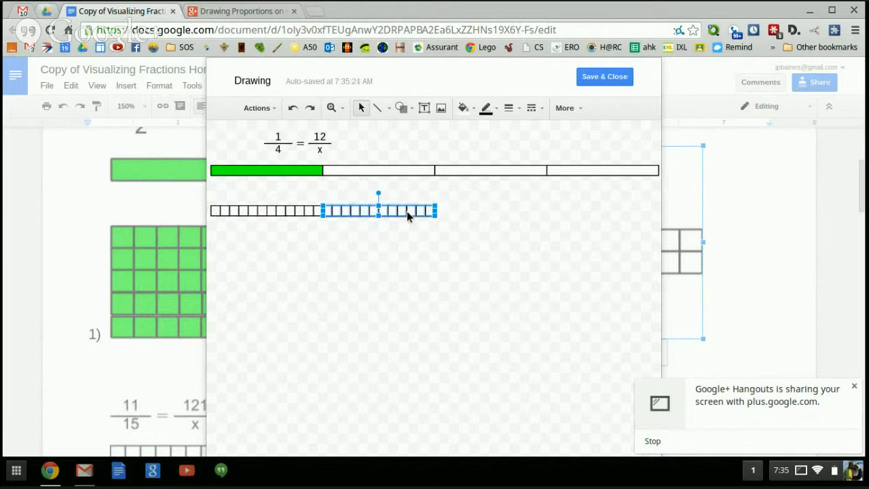
key("ctrl+d")
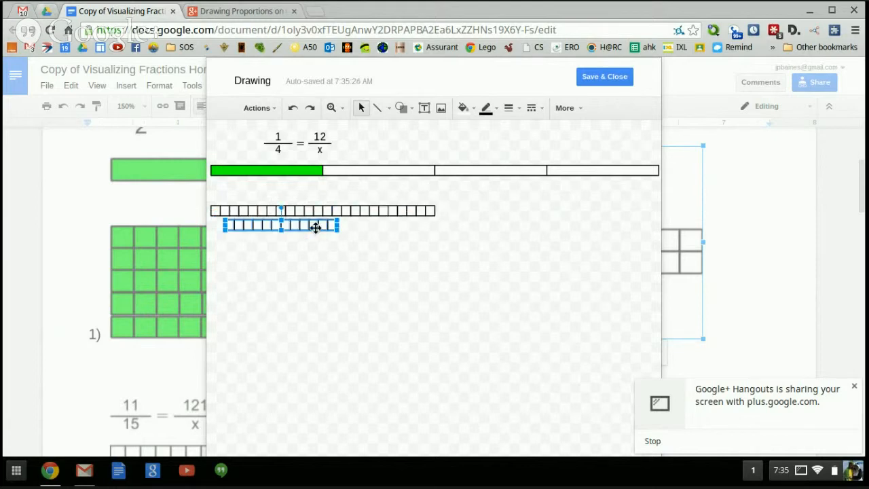
left_click_drag(316, 228, 527, 216)
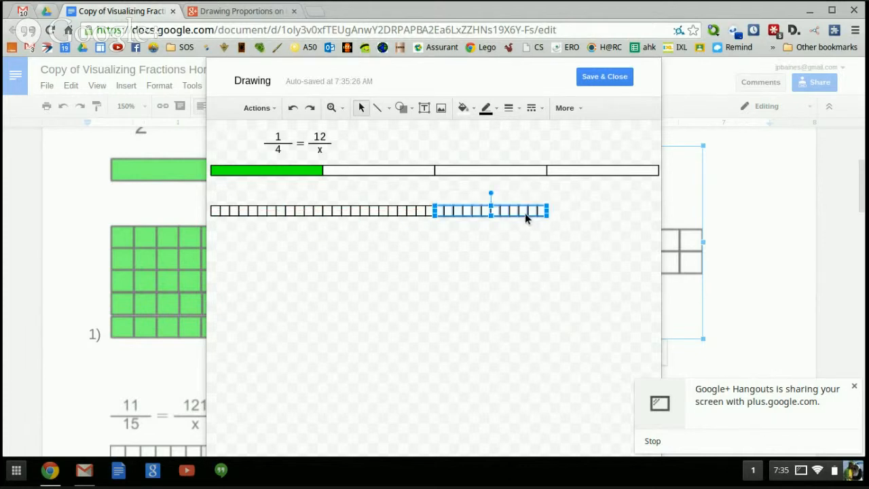
key("ctrl+v")
left_click_drag(315, 235, 632, 212)
left_click(589, 287)
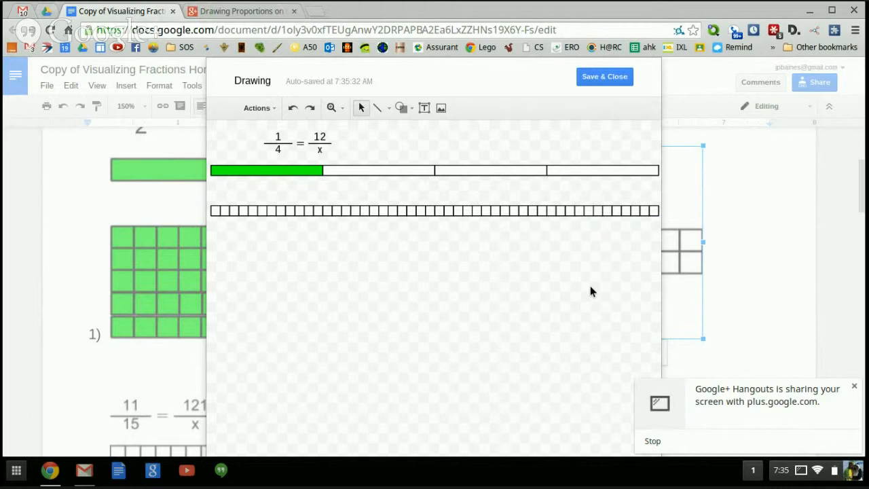
Fill the first twelve cells of the 48-cell row with green, and save and close the drawing
left_click_drag(211, 198, 323, 231)
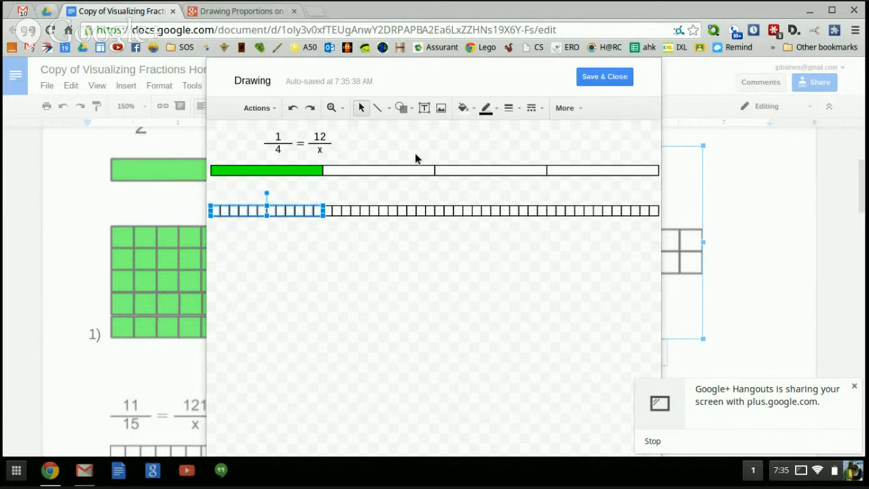
left_click(464, 108)
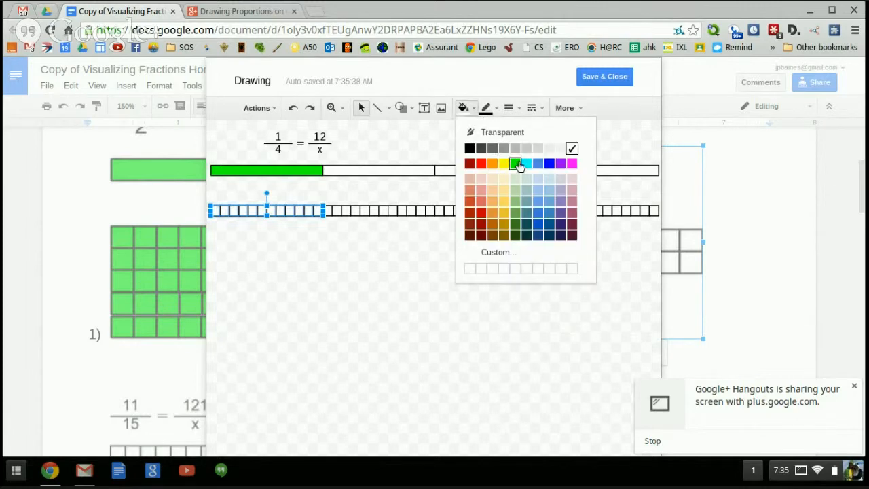
left_click(516, 163)
left_click(408, 298)
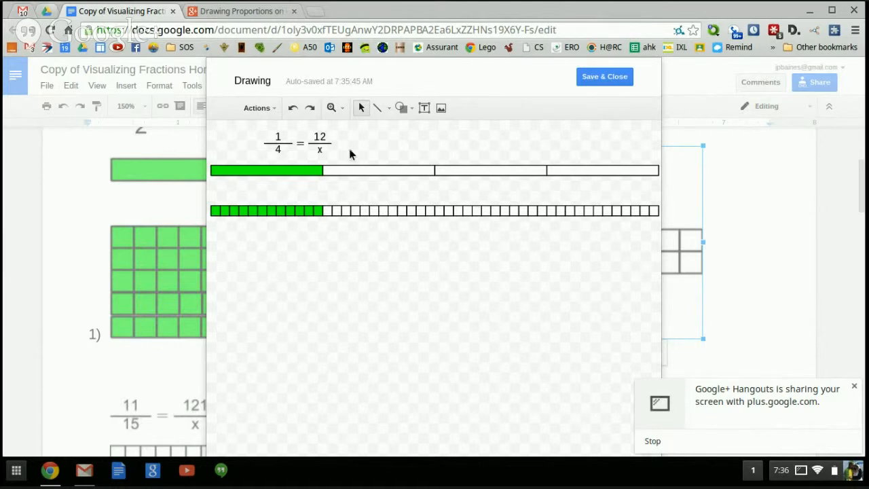
left_click(606, 74)
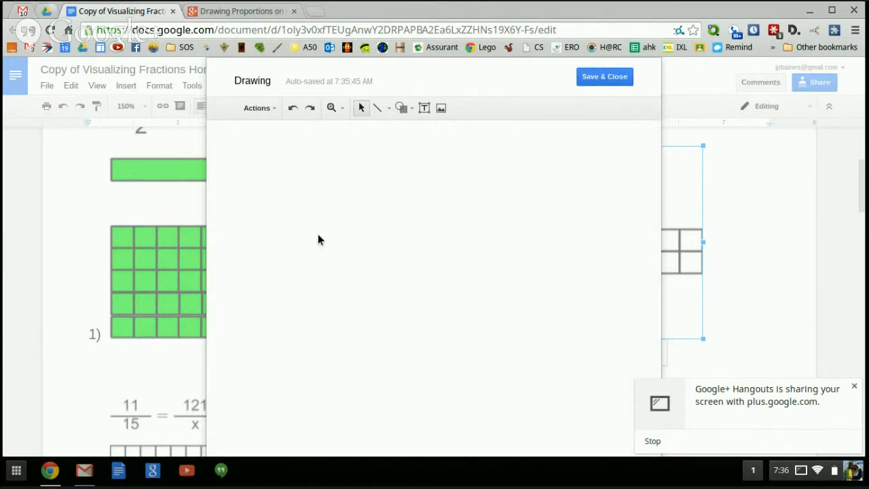
scroll(203, 272, "up", 1)
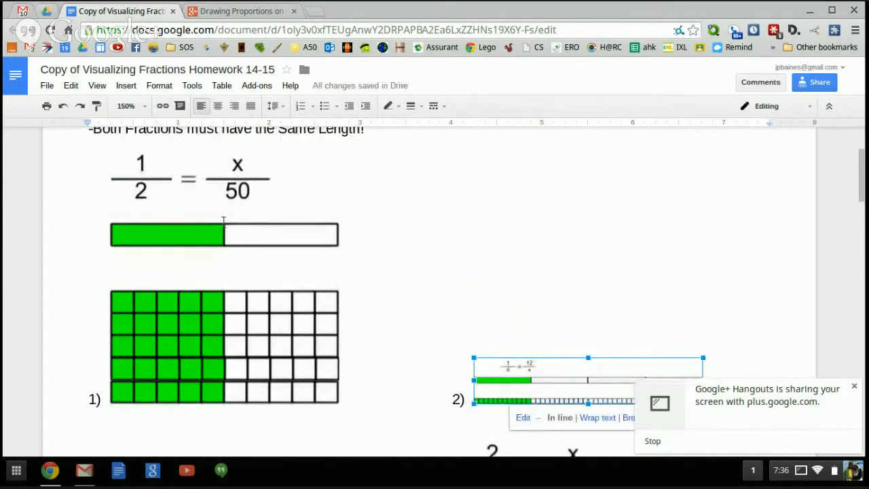
Try to enlarge the 1/4 = 12/x drawing proportionally in the document, and undo the resize
scroll(423, 349, "up", 1)
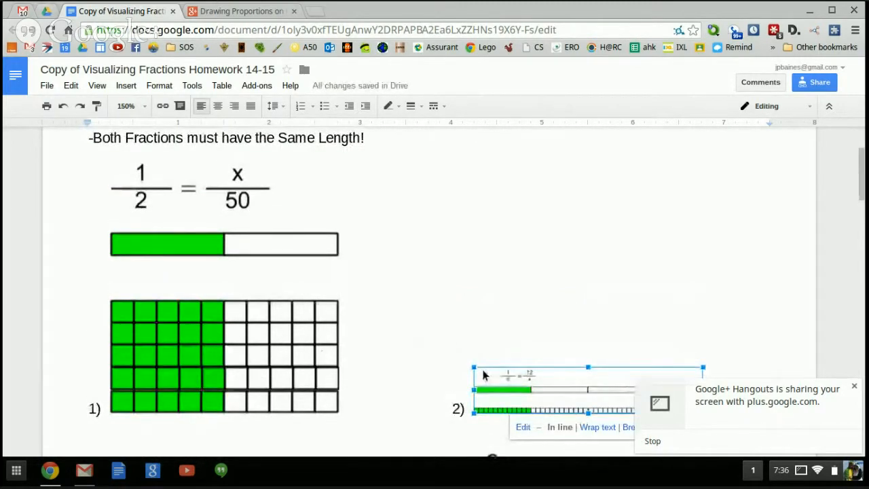
left_click_drag(474, 366, 480, 274)
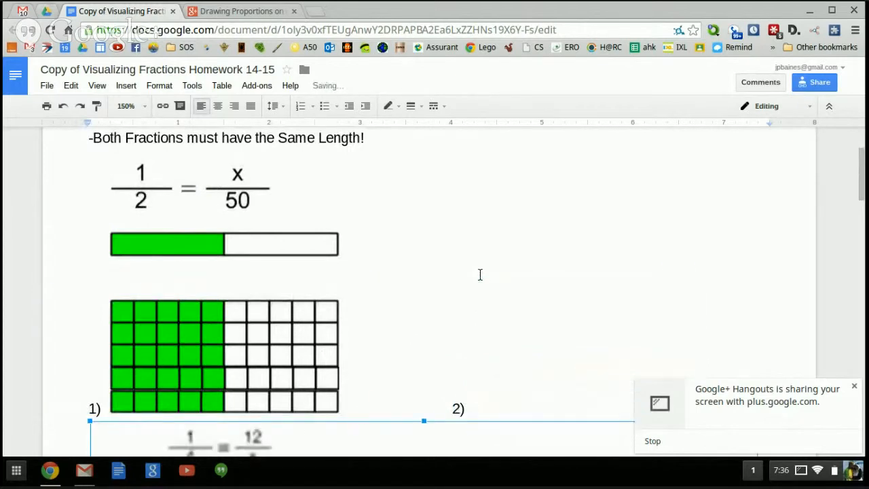
left_click(68, 108)
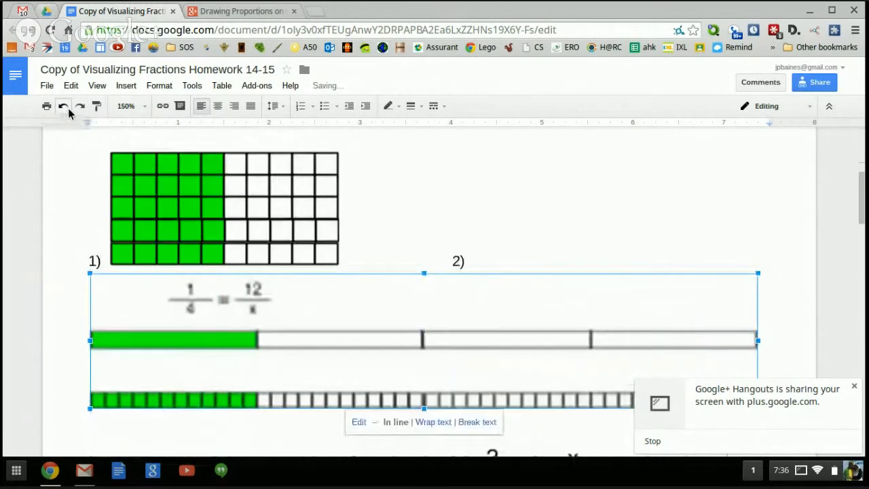
left_click(68, 108)
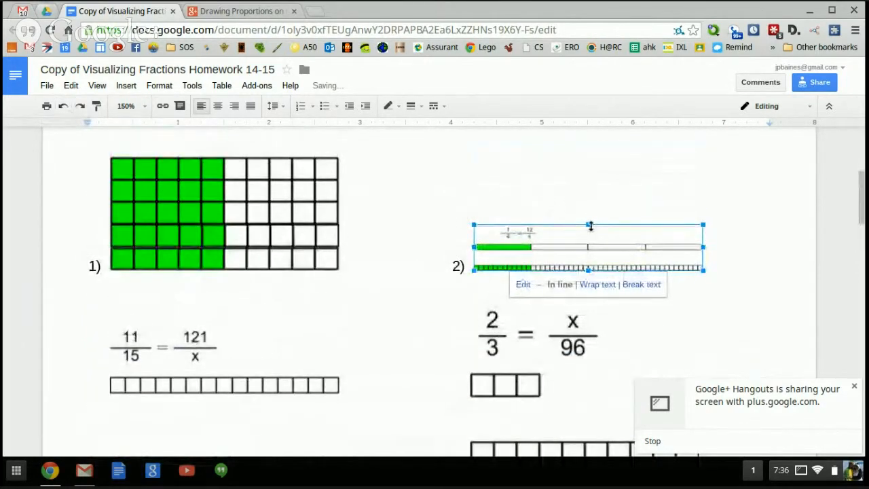
Stretch the 1/4 = 12/x drawing vertically until its upper edge is about level with the fifty-cell grid beside it
left_click_drag(588, 226, 589, 156)
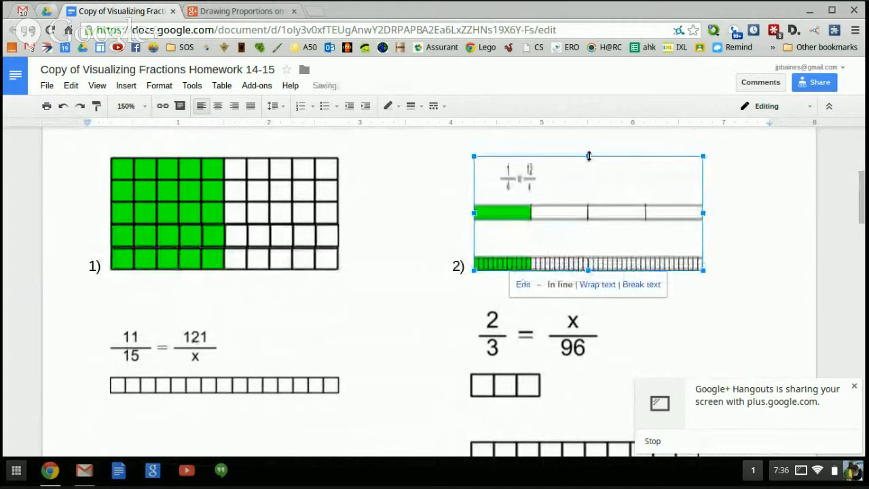
Examine the number-line drawings for problems 5 and 6 and the unfinished fraction drawings for problems 3 and 4
scroll(588, 156, "down", 10)
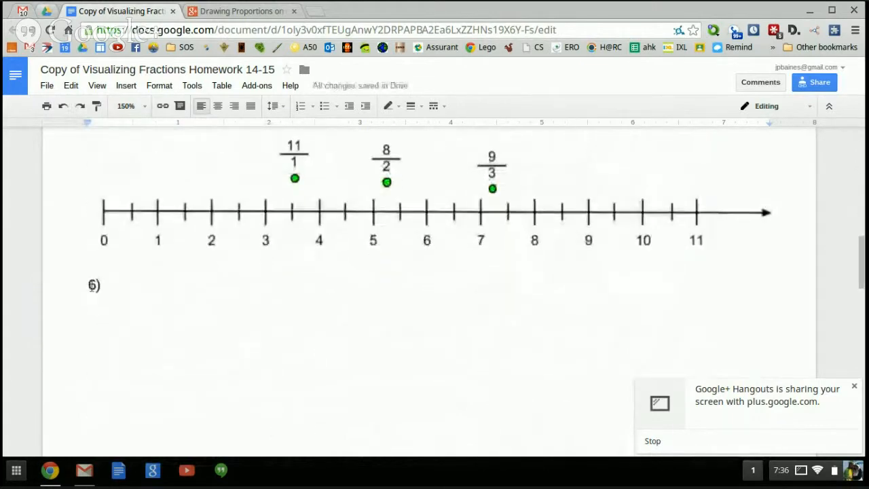
scroll(359, 228, "down", 3)
scroll(360, 229, "up", 2)
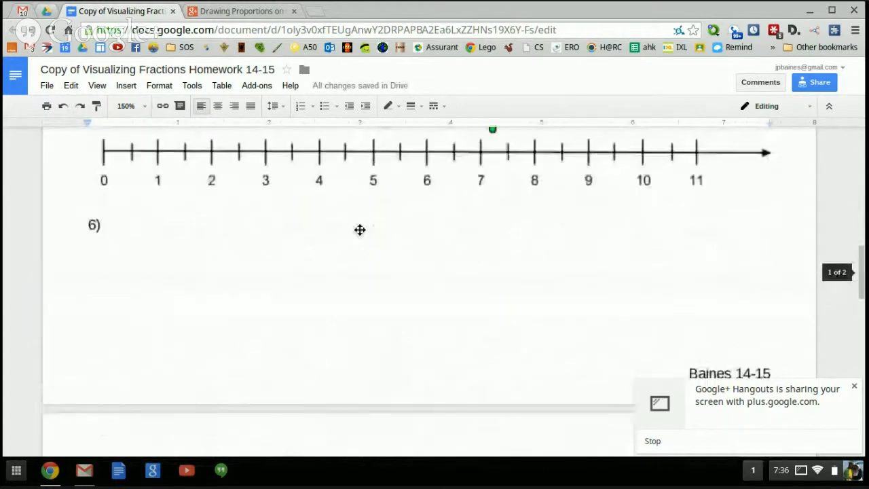
scroll(360, 229, "up", 2)
scroll(331, 234, "down", 1)
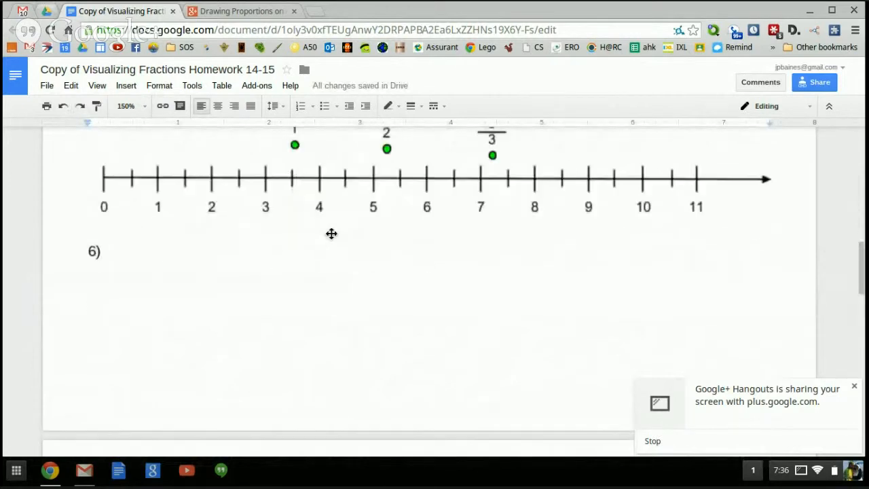
scroll(331, 234, "up", 3)
scroll(331, 233, "down", 3)
scroll(331, 234, "up", 3)
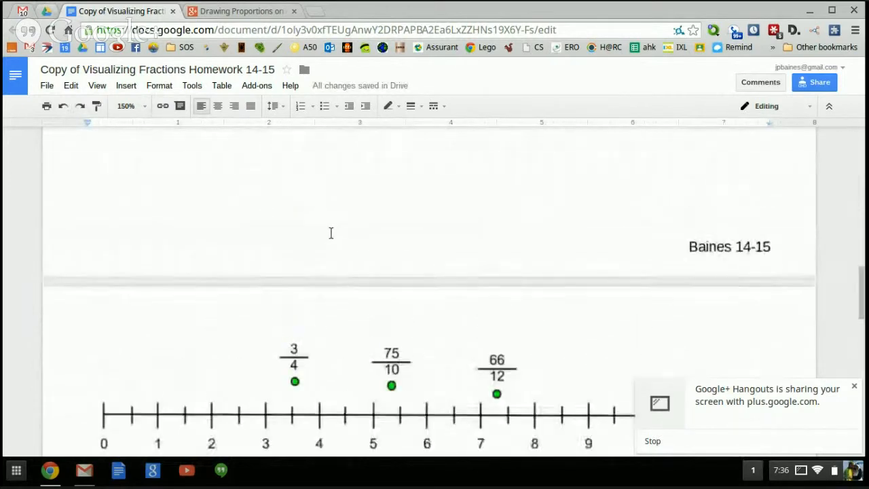
scroll(332, 233, "up", 4)
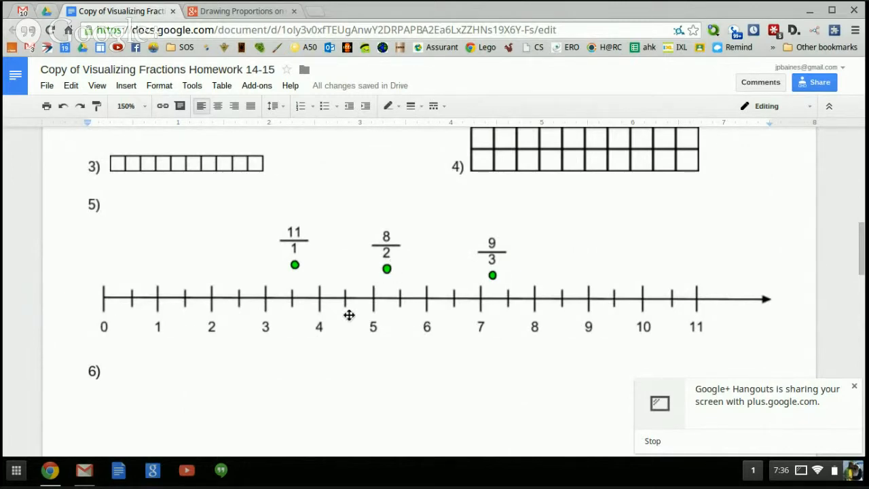
scroll(456, 340, "down", 10)
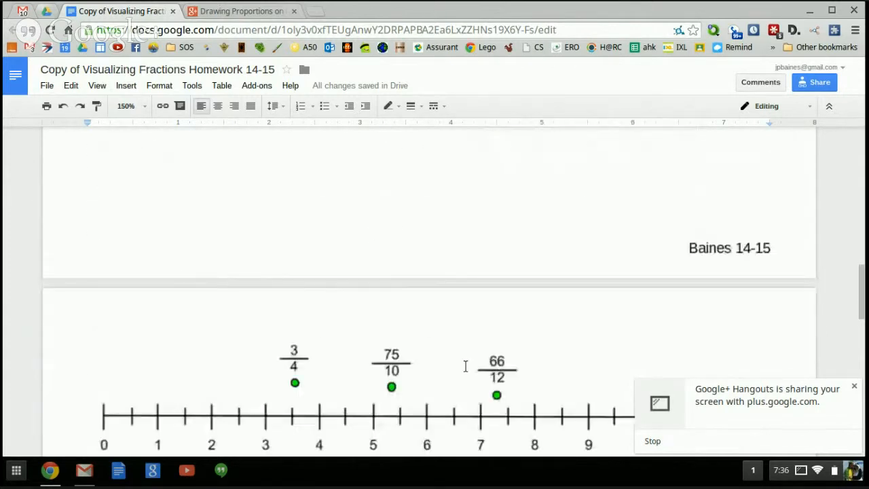
scroll(466, 365, "up", 12)
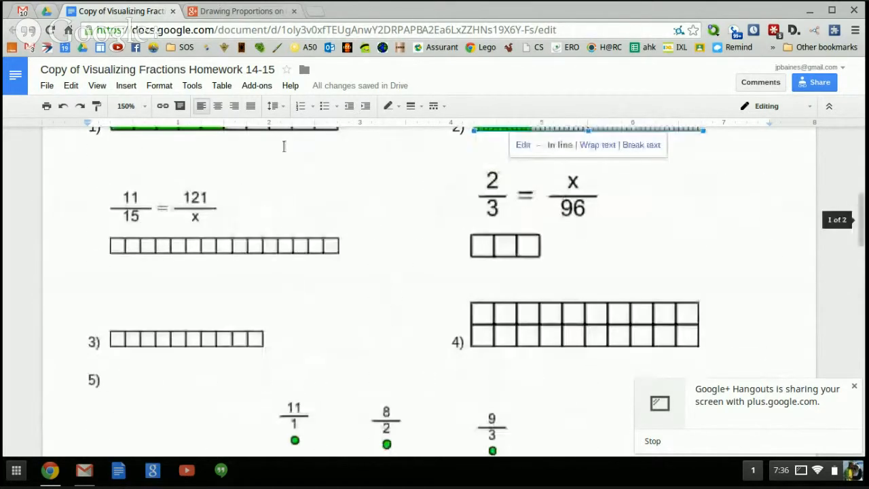